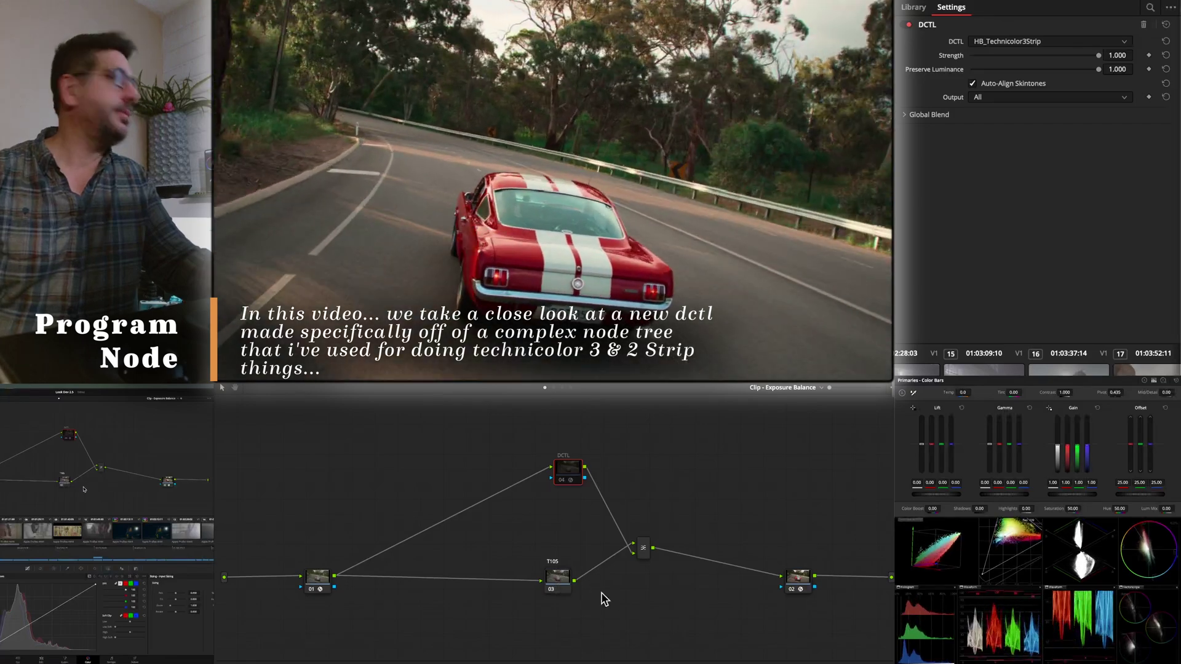
# Expand the T105 compound node into its internal Red, Green and Blue node tree
pyautogui.doubleClick(559, 577)
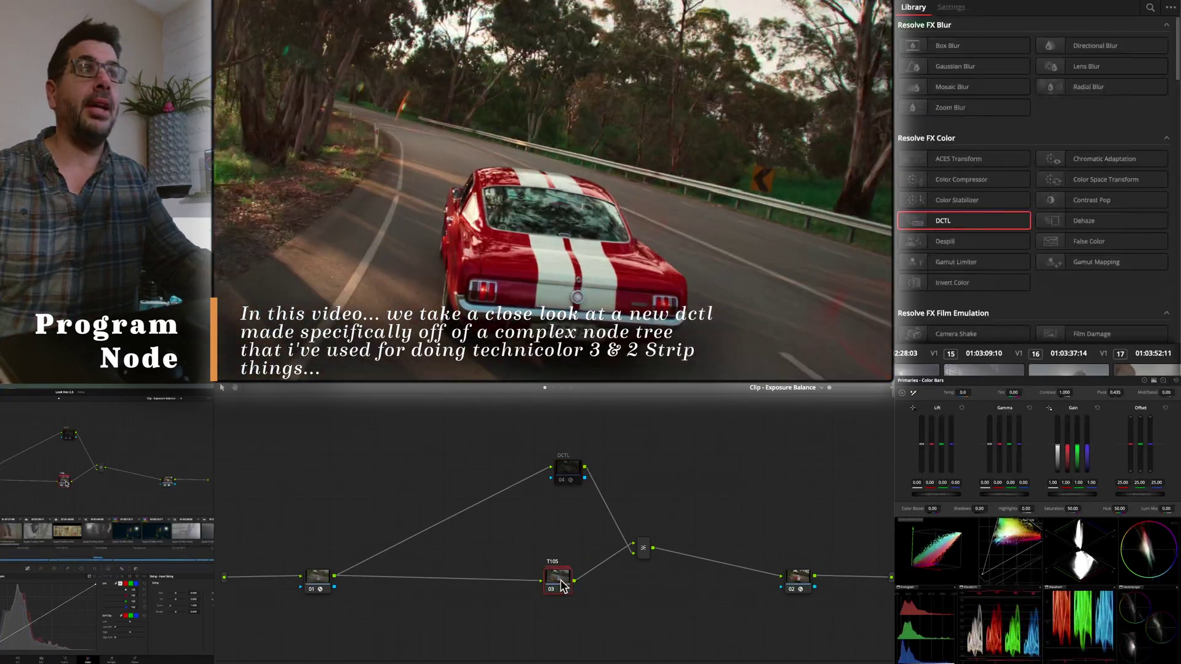
pyautogui.scroll(2, 541, 540)
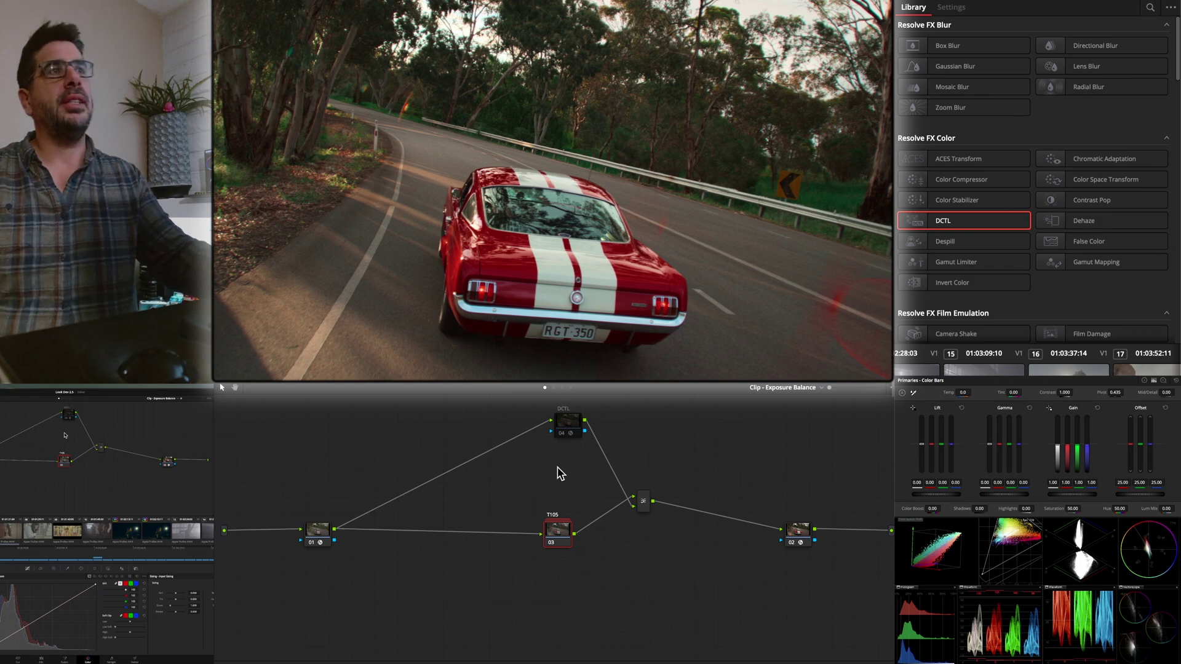
# Preview the R+B50, G+B50 and B+G50 outputs twice inside T105, ending on blue only
pyautogui.doubleClick(558, 546)
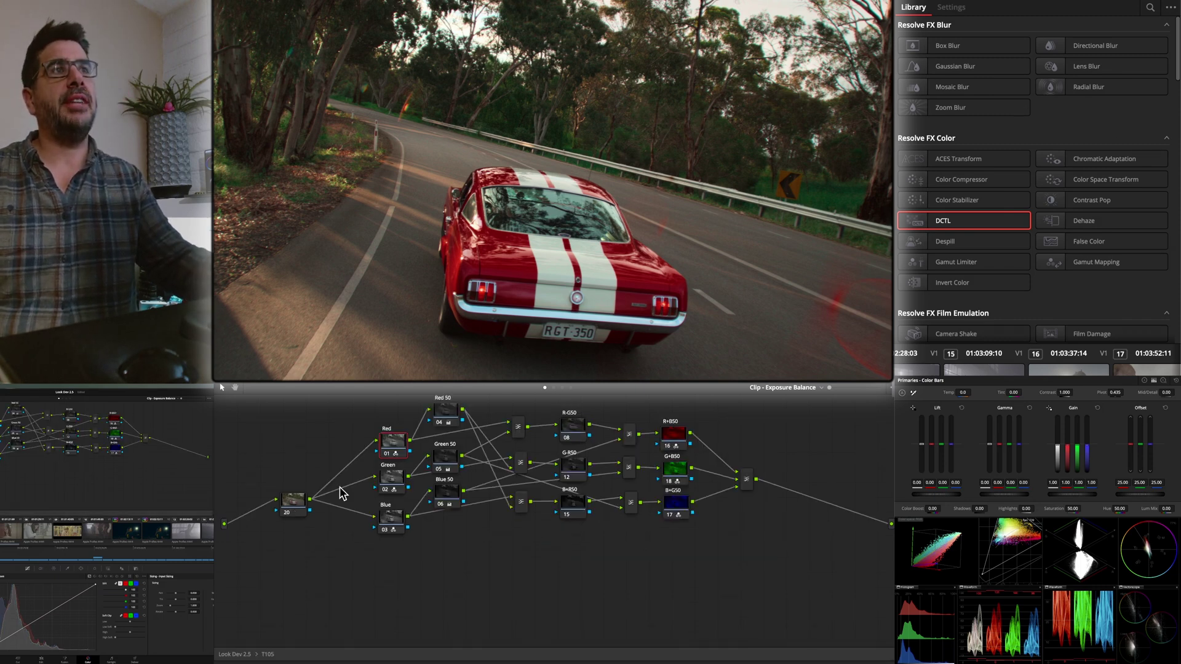
pyautogui.click(397, 452)
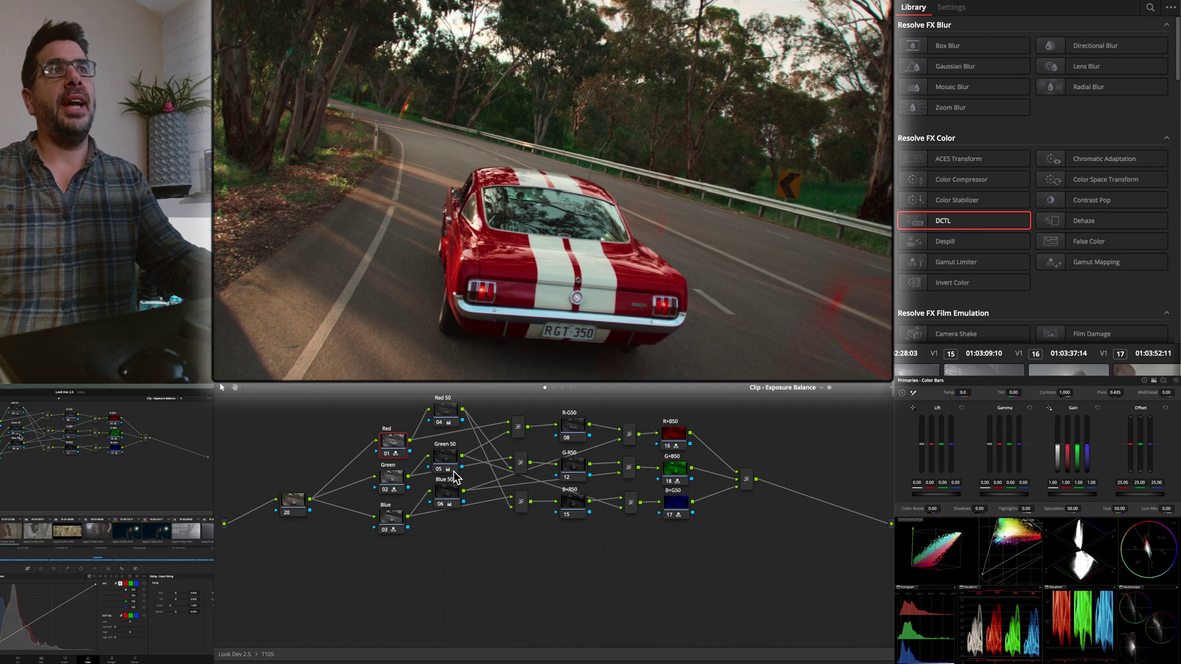
pyautogui.click(674, 438)
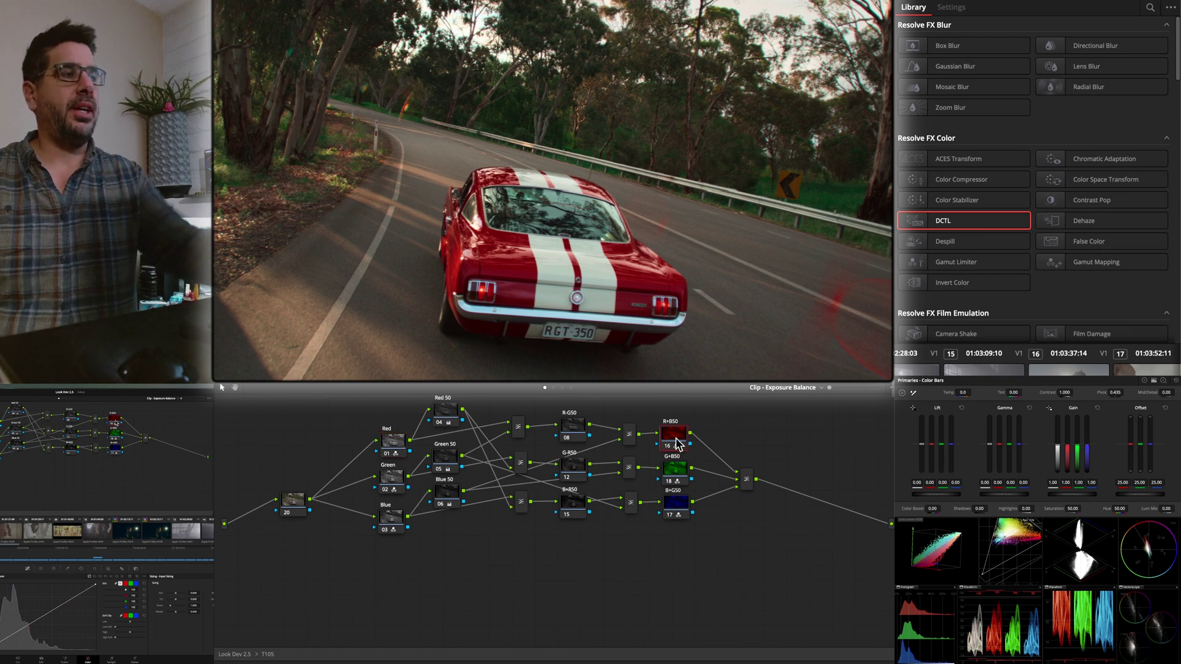
pyautogui.click(676, 441)
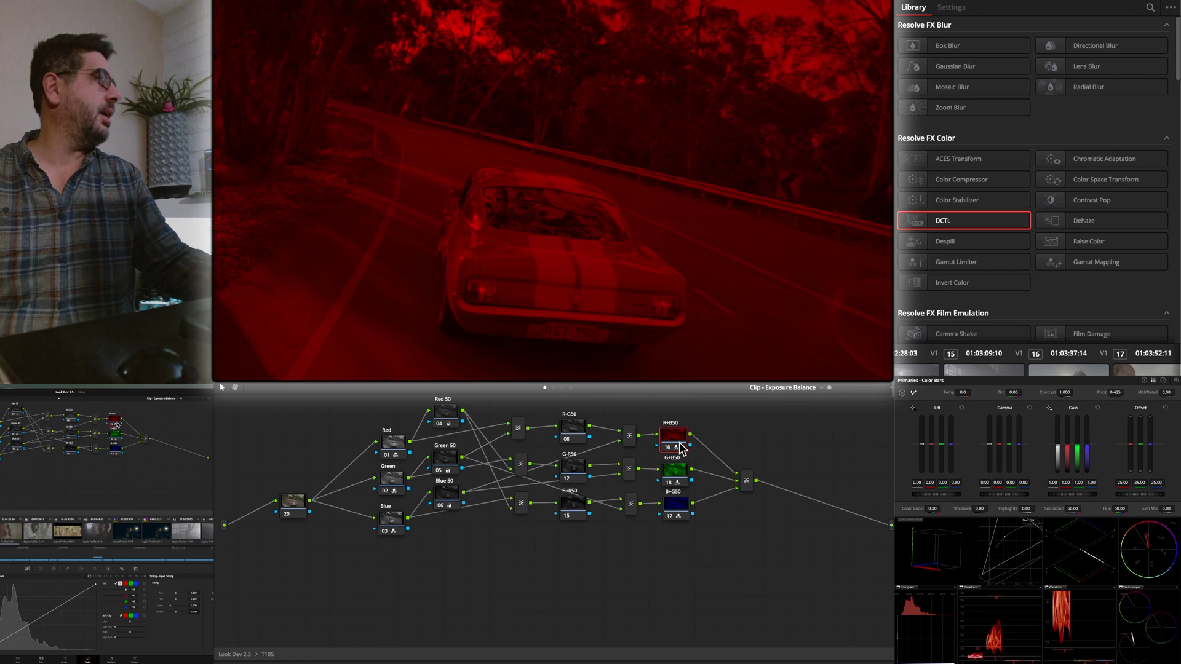
pyautogui.click(677, 472)
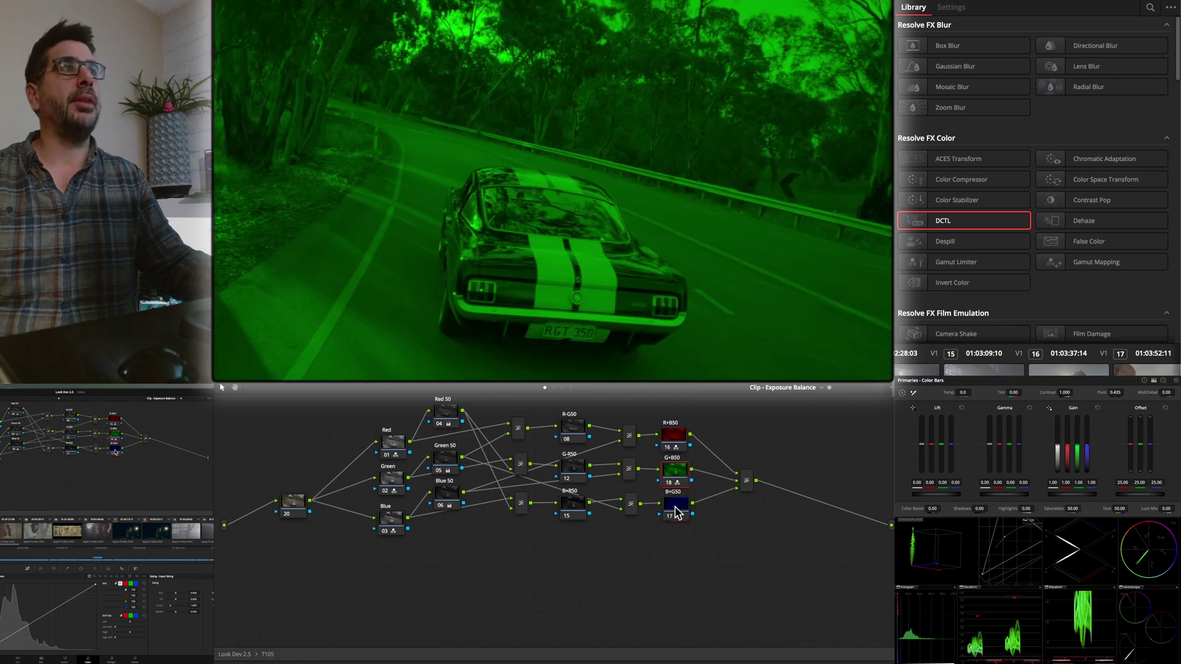
pyautogui.click(676, 509)
pyautogui.click(670, 438)
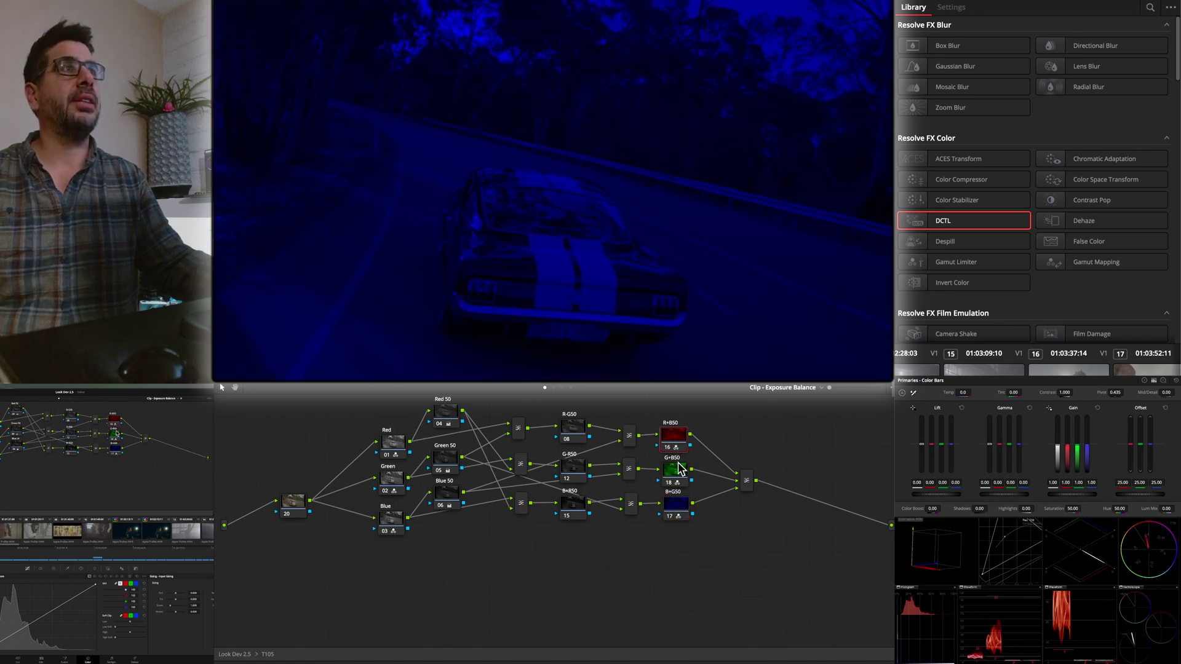
pyautogui.click(680, 472)
pyautogui.click(678, 510)
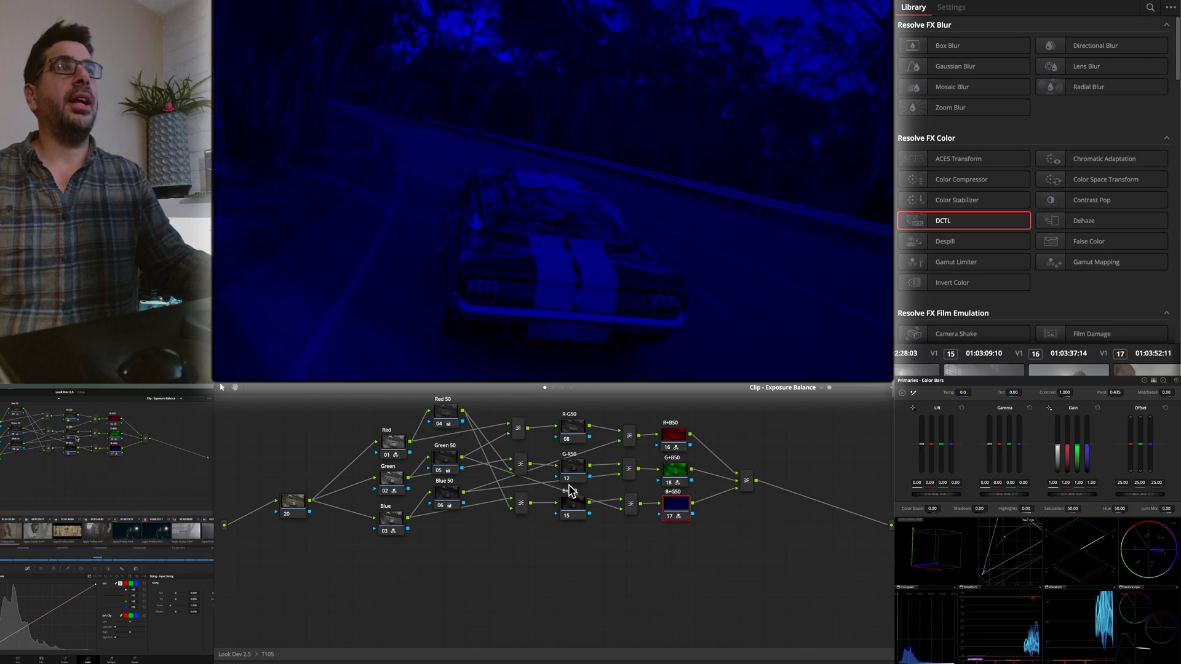
pyautogui.scroll(1, 530, 538)
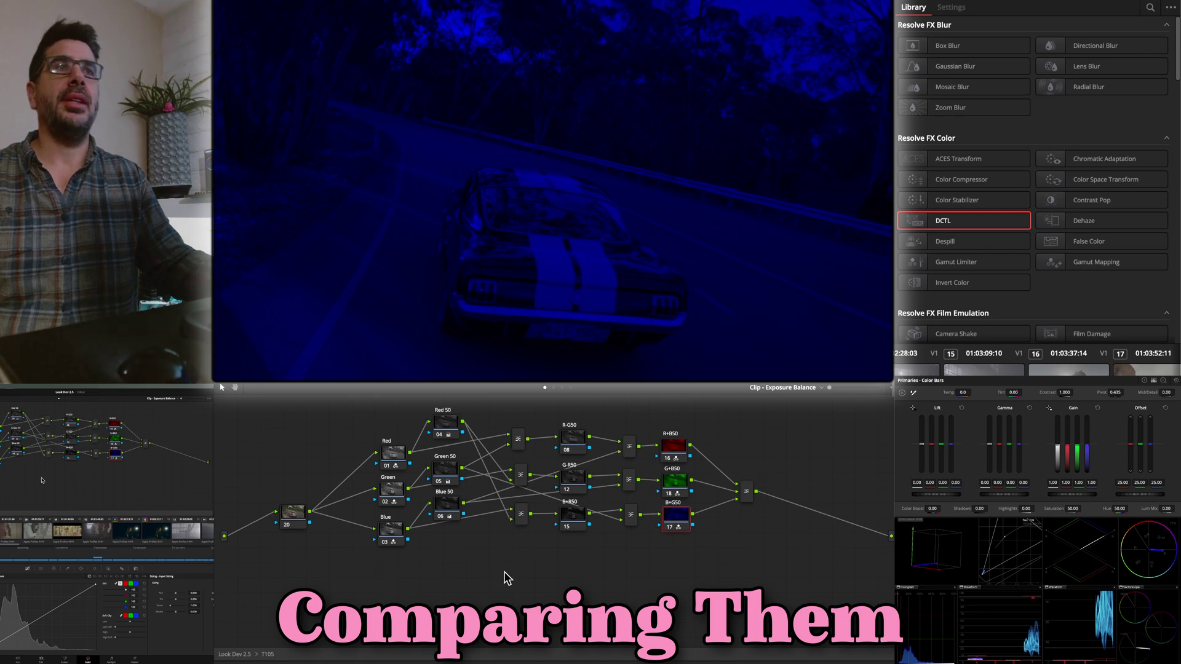
# Return to the Exposure Balance grade and inspect the DCTL and T105 nodes
pyautogui.click(553, 388)
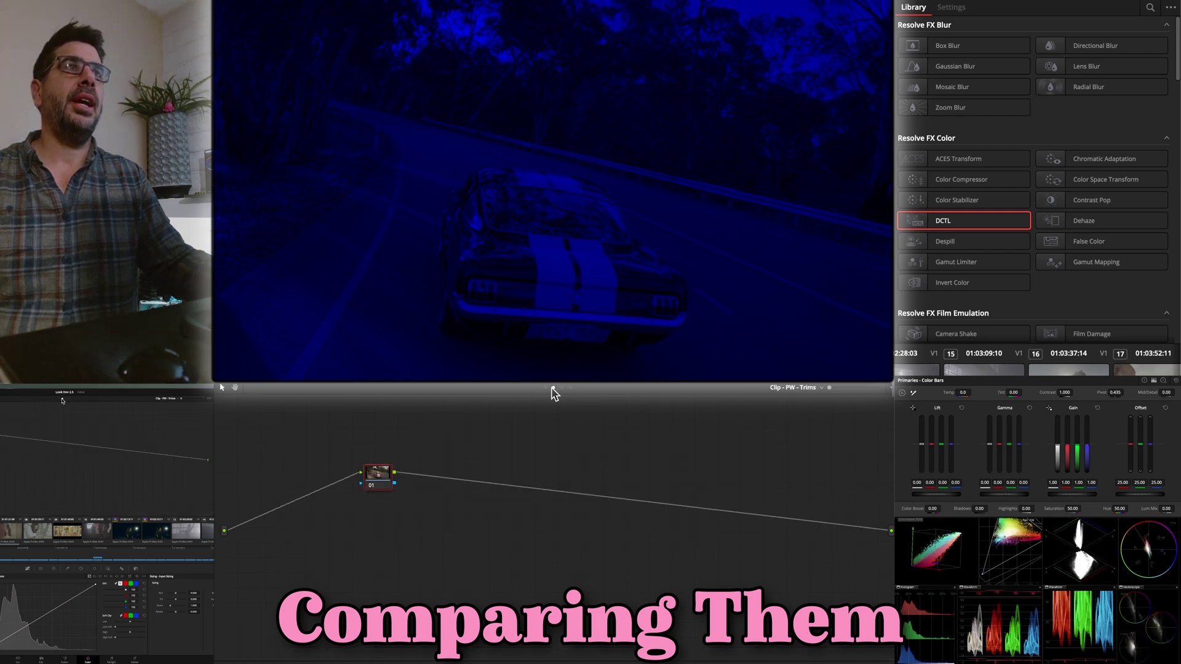
pyautogui.click(546, 389)
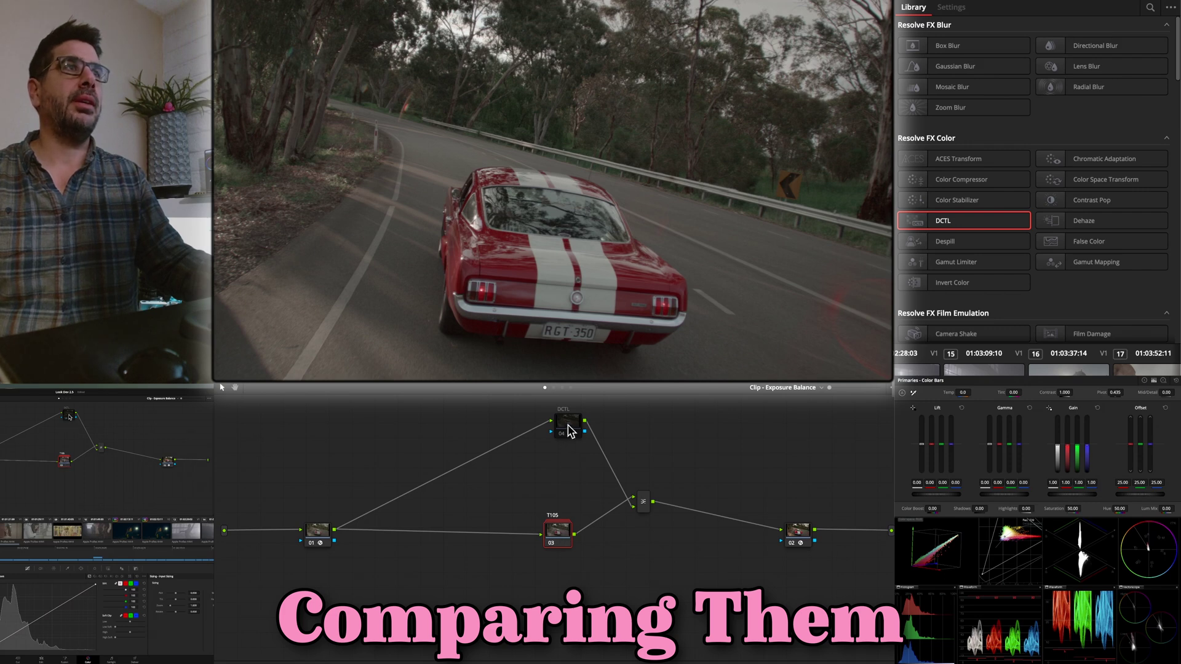
pyautogui.click(569, 431)
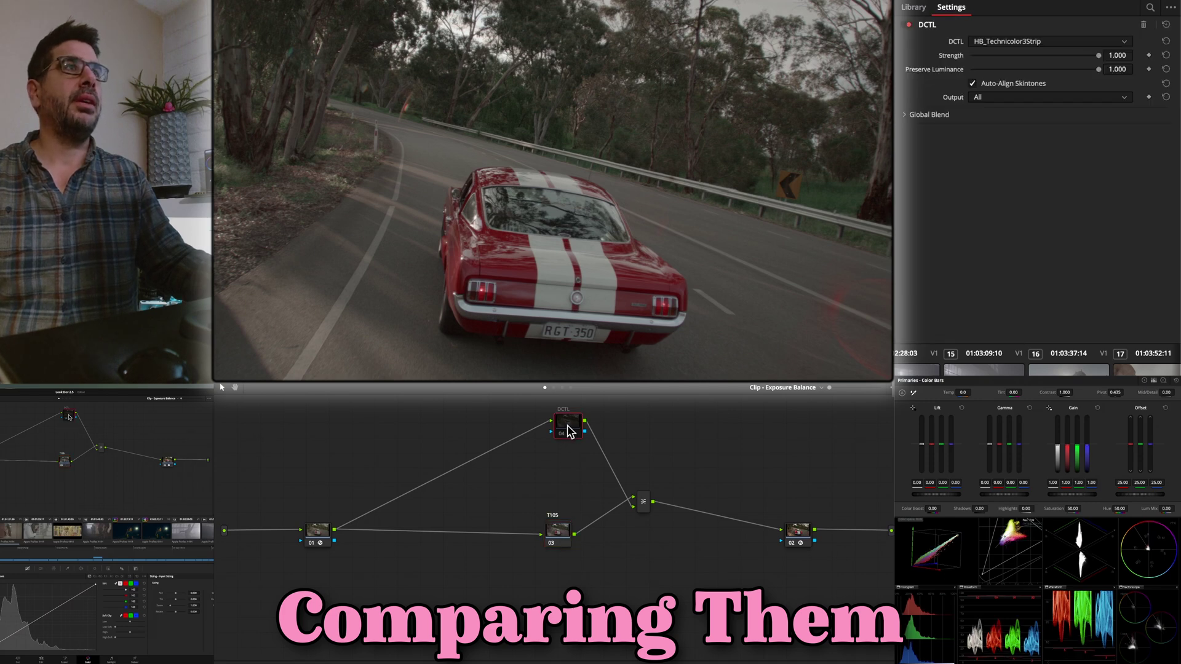
pyautogui.click(560, 532)
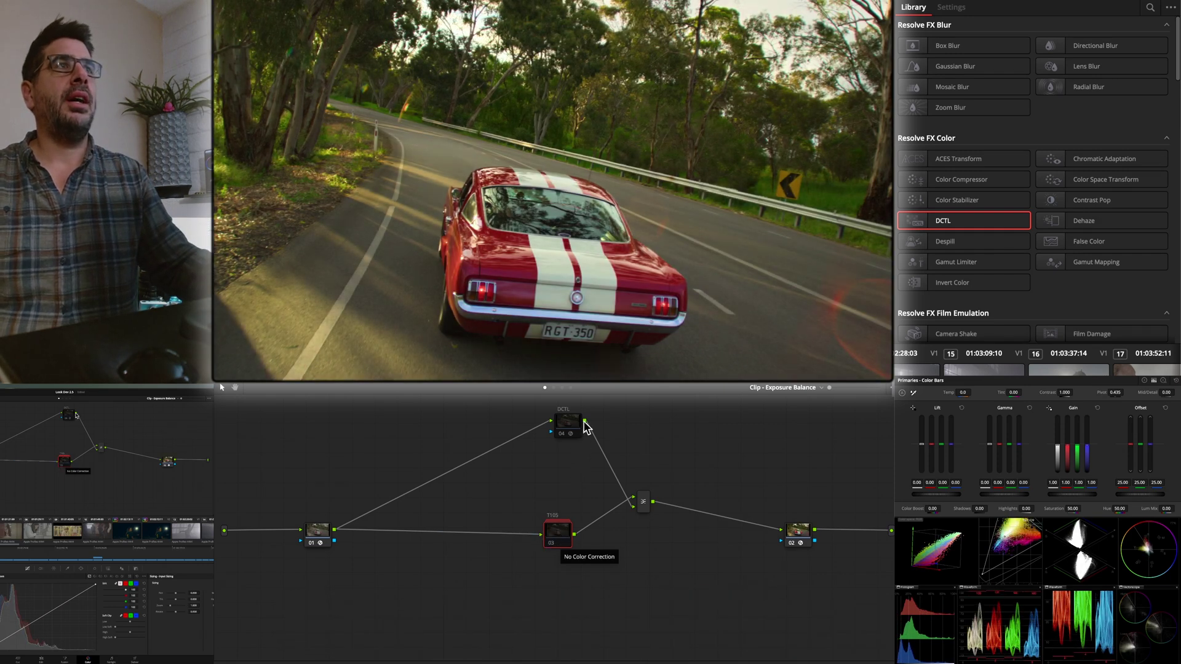
# Move the DCTL node lower in the tree and disable it to compare
pyautogui.moveTo(573, 429); pyautogui.dragTo(560, 479)
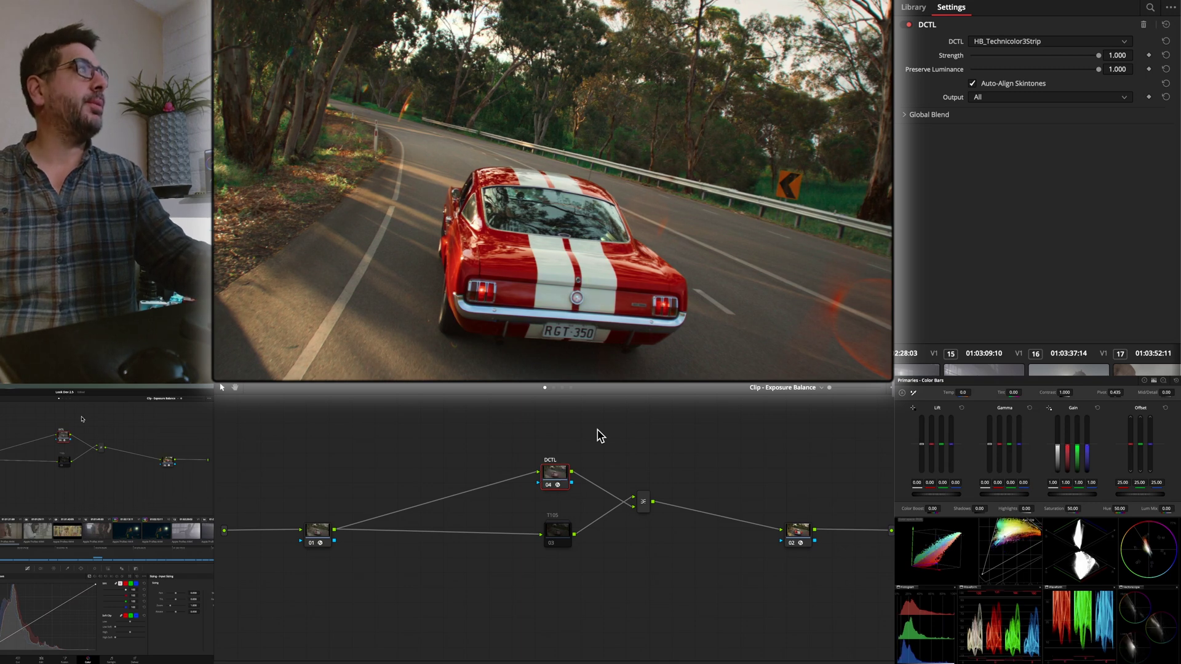
pyautogui.click(559, 537)
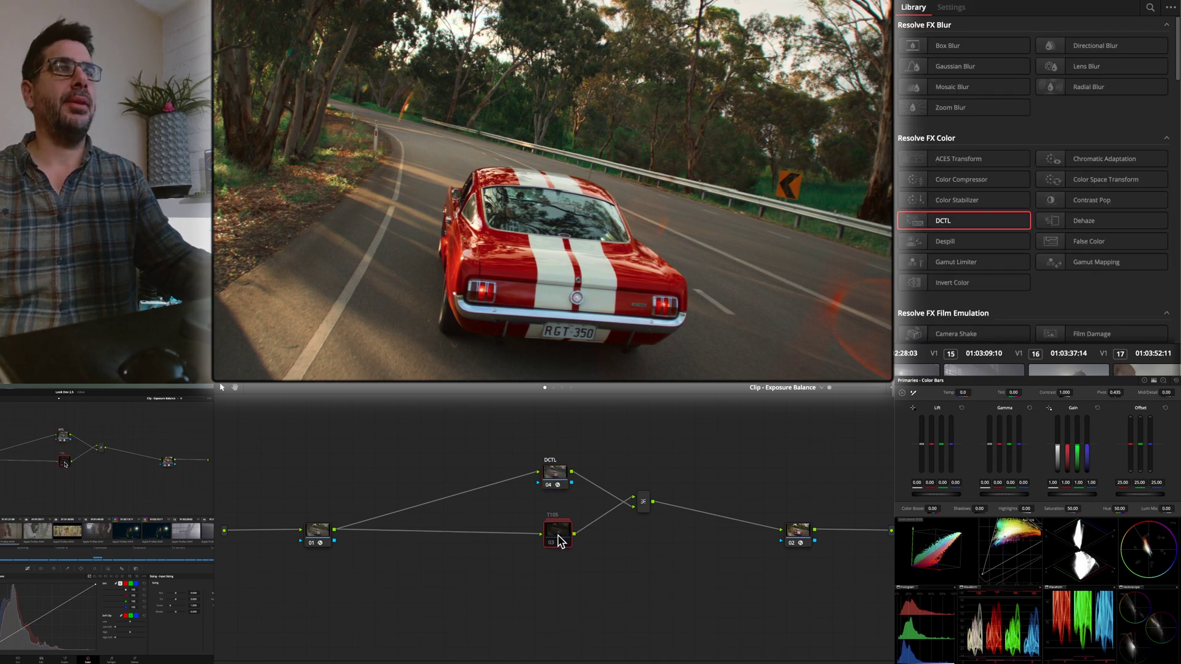
pyautogui.click(560, 481)
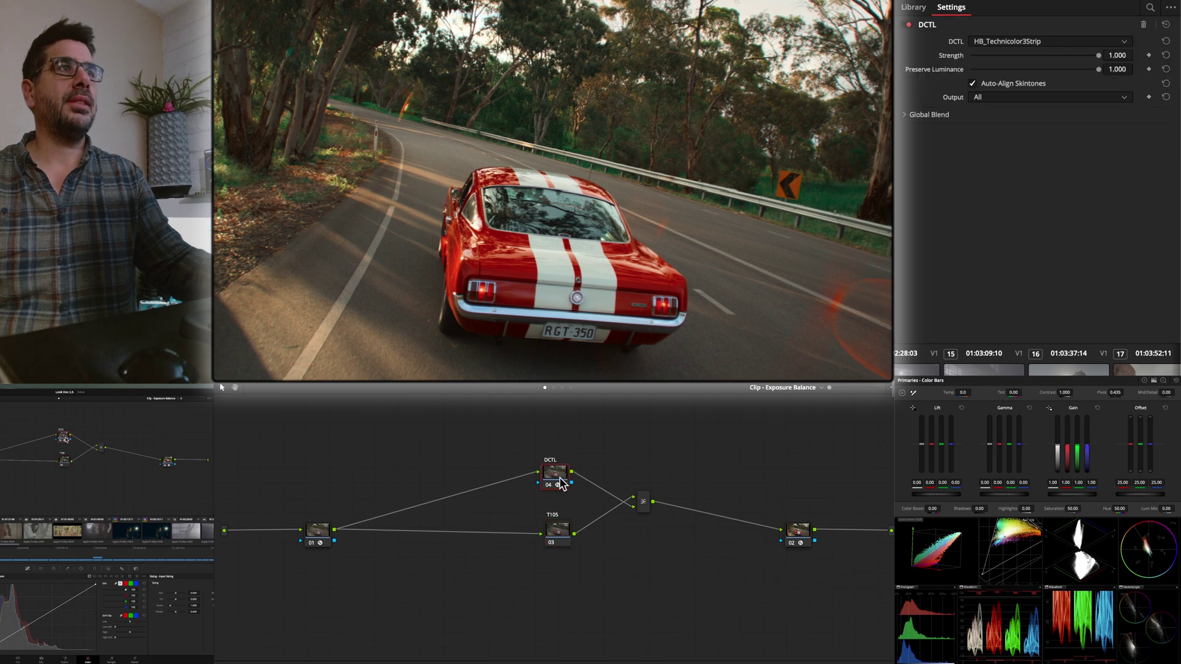
pyautogui.hotkey('ctrl', 'd')
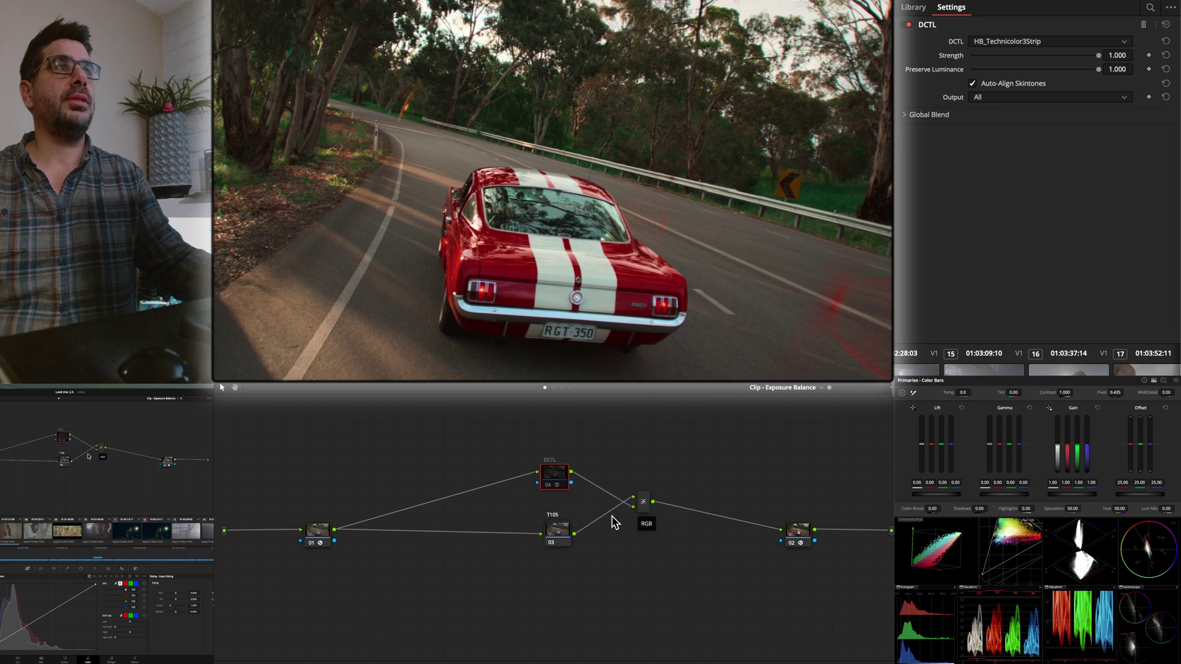
# Feed the DCTL node's output directly into node 02, bypassing the mixer and node 03
pyautogui.moveTo(625, 537); pyautogui.dragTo(781, 530)
pyautogui.click(800, 537)
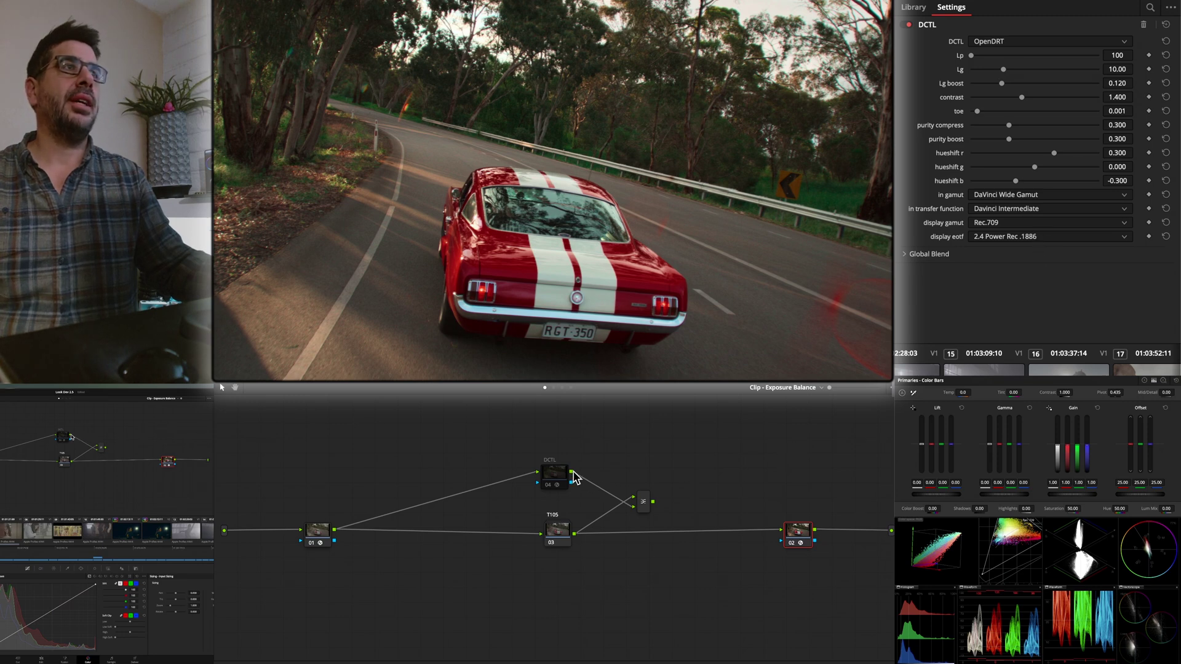
pyautogui.click(547, 476)
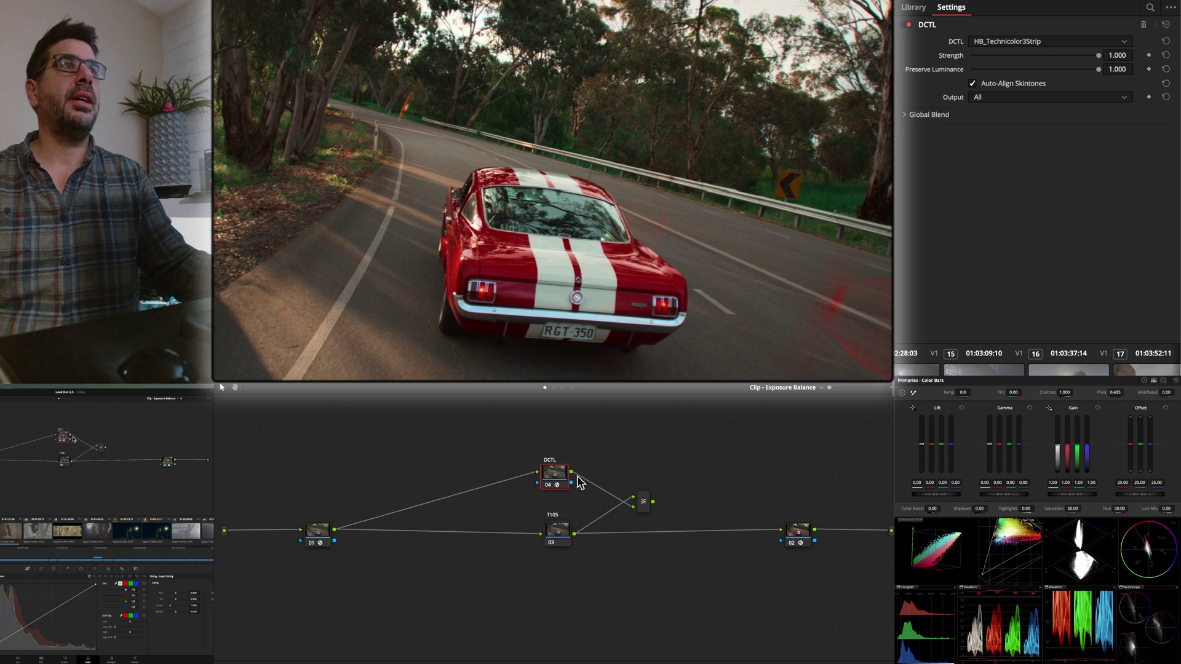
pyautogui.moveTo(572, 478); pyautogui.dragTo(784, 533)
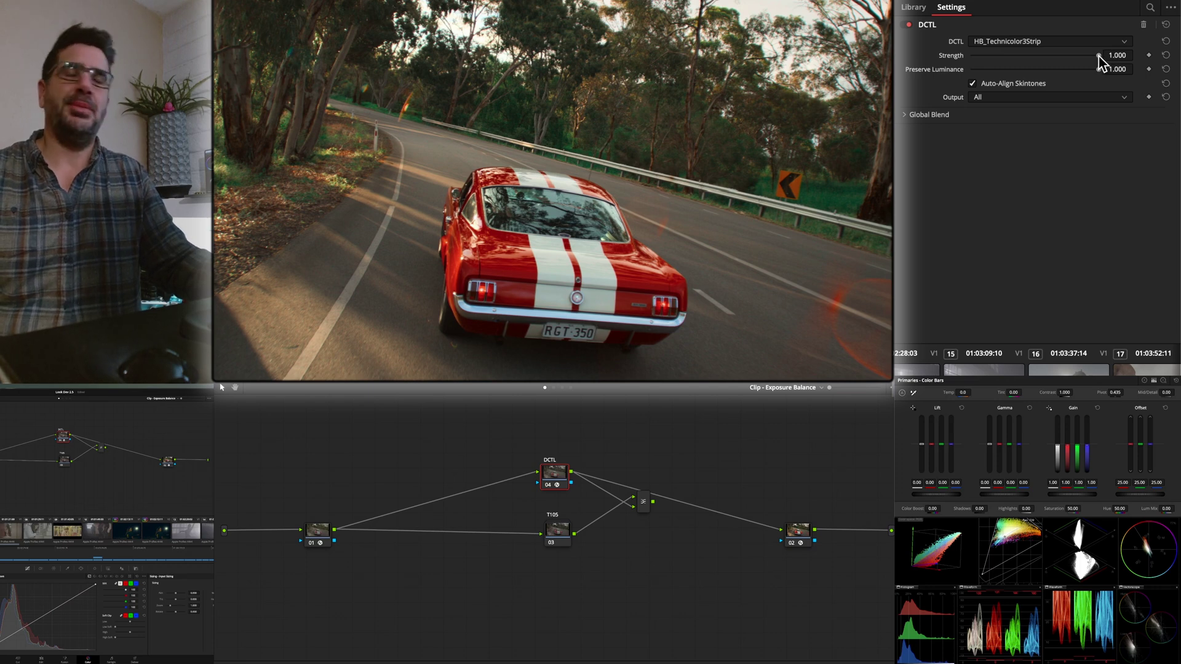
# Compare node 03 and DCTL feeds into node 02, with Preserve Luminance at 1.000 and Strength lowered
pyautogui.moveTo(1097, 71); pyautogui.dragTo(975, 82)
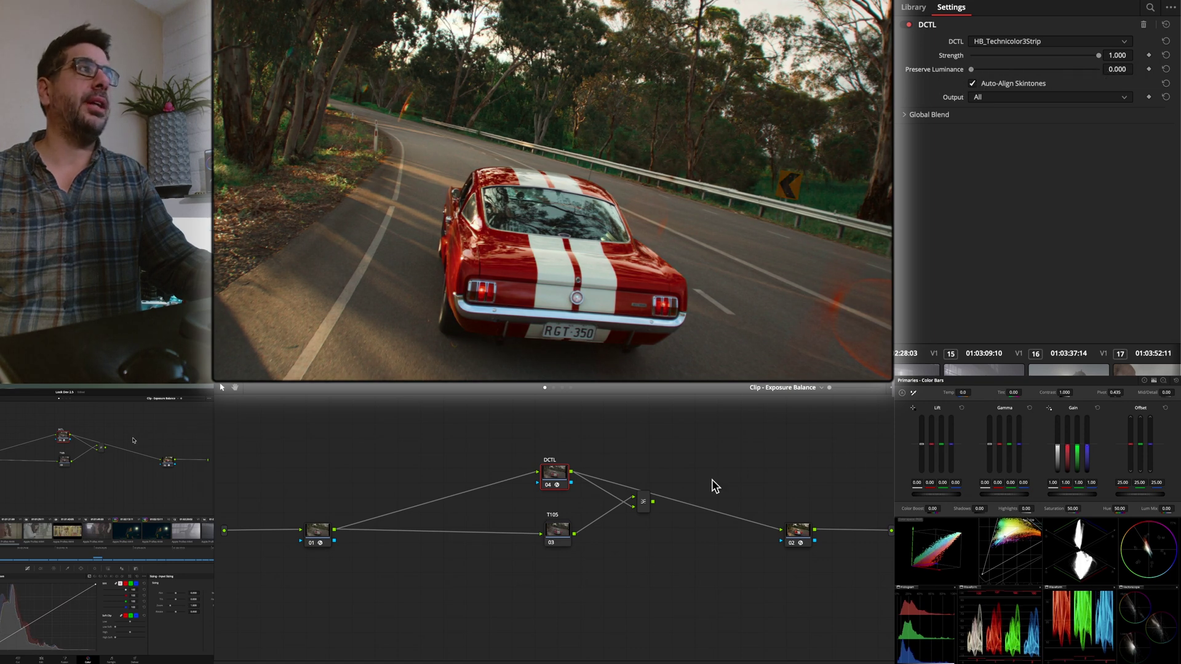
pyautogui.moveTo(574, 533); pyautogui.dragTo(792, 530)
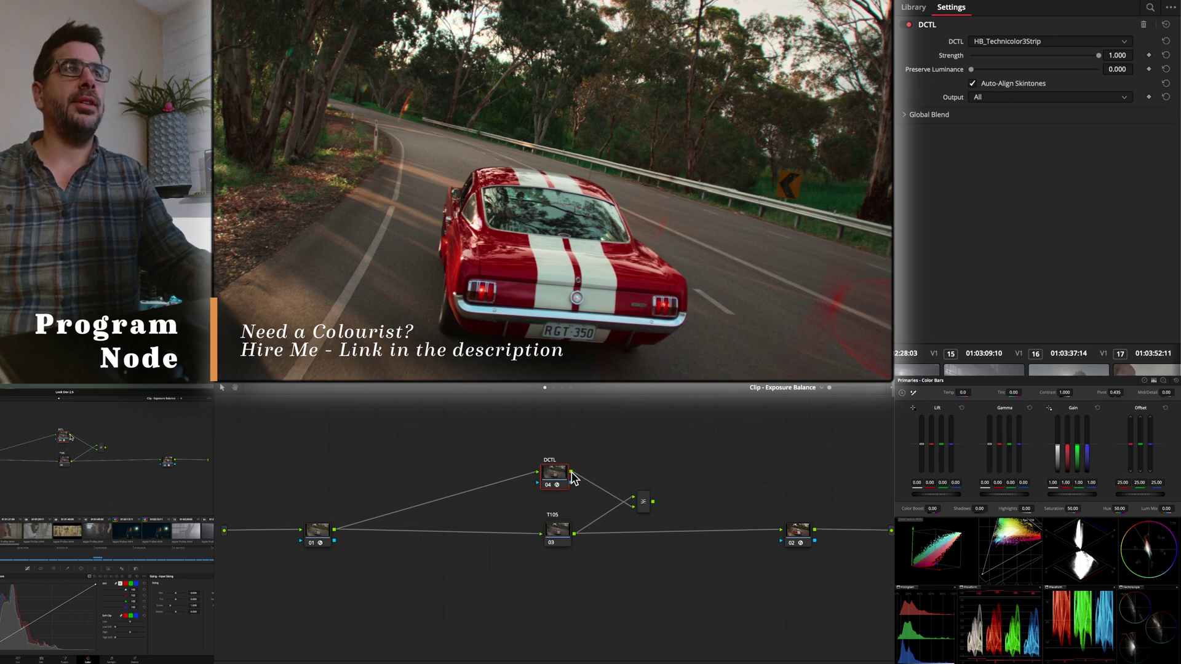
pyautogui.moveTo(572, 472); pyautogui.dragTo(781, 530)
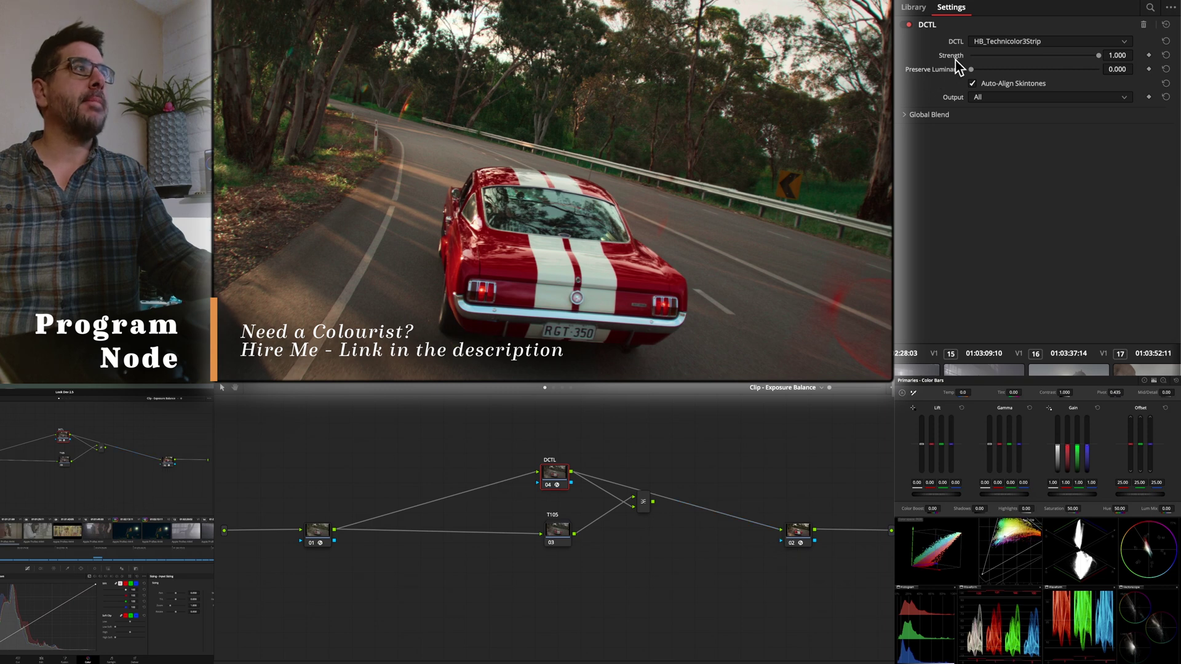
pyautogui.moveTo(972, 69); pyautogui.dragTo(1095, 73)
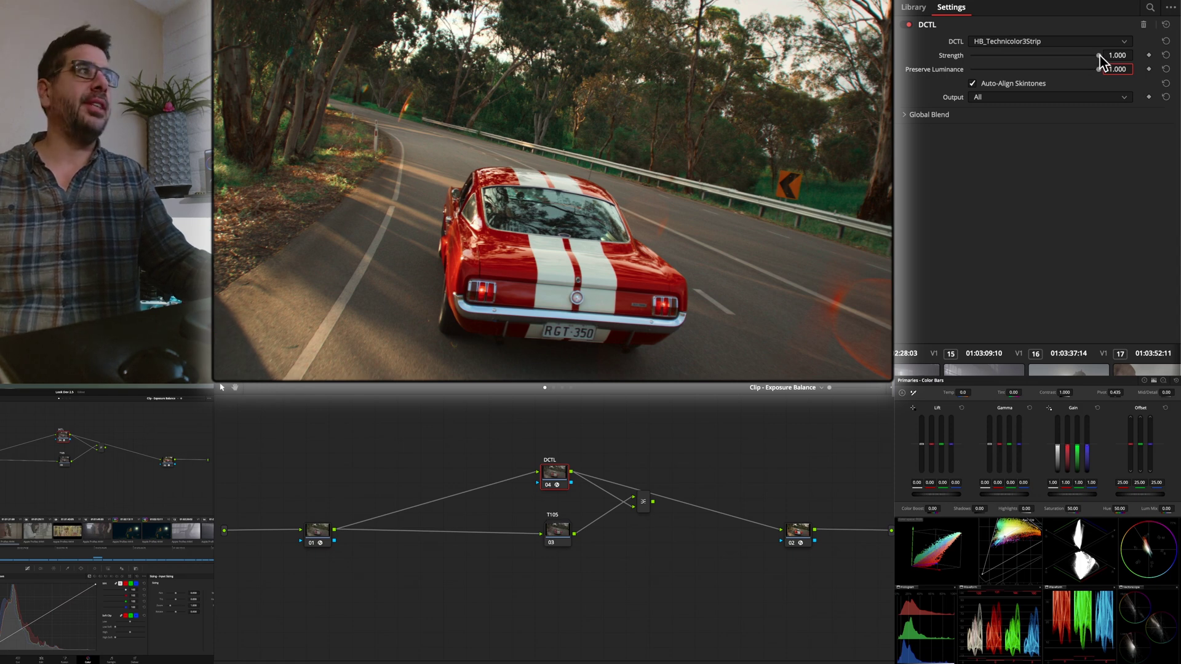
pyautogui.moveTo(1098, 57)
pyautogui.mouseDown()
pyautogui.moveTo(974, 56)
pyautogui.moveTo(1102, 56)
pyautogui.mouseUp()
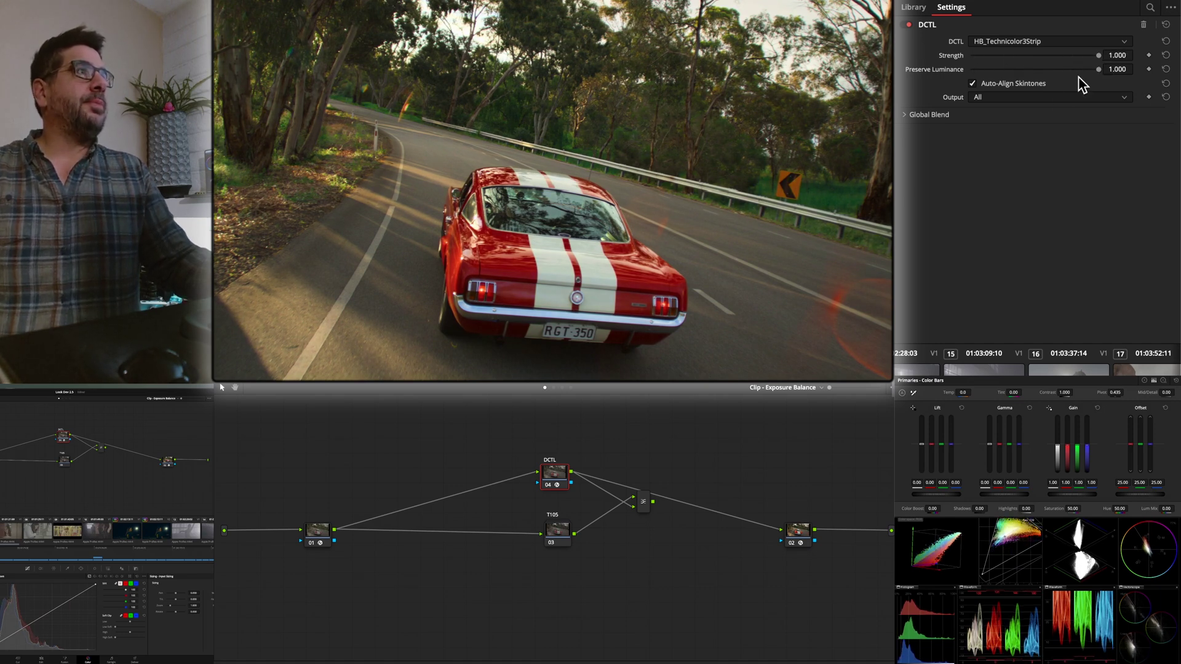
pyautogui.click(1015, 85)
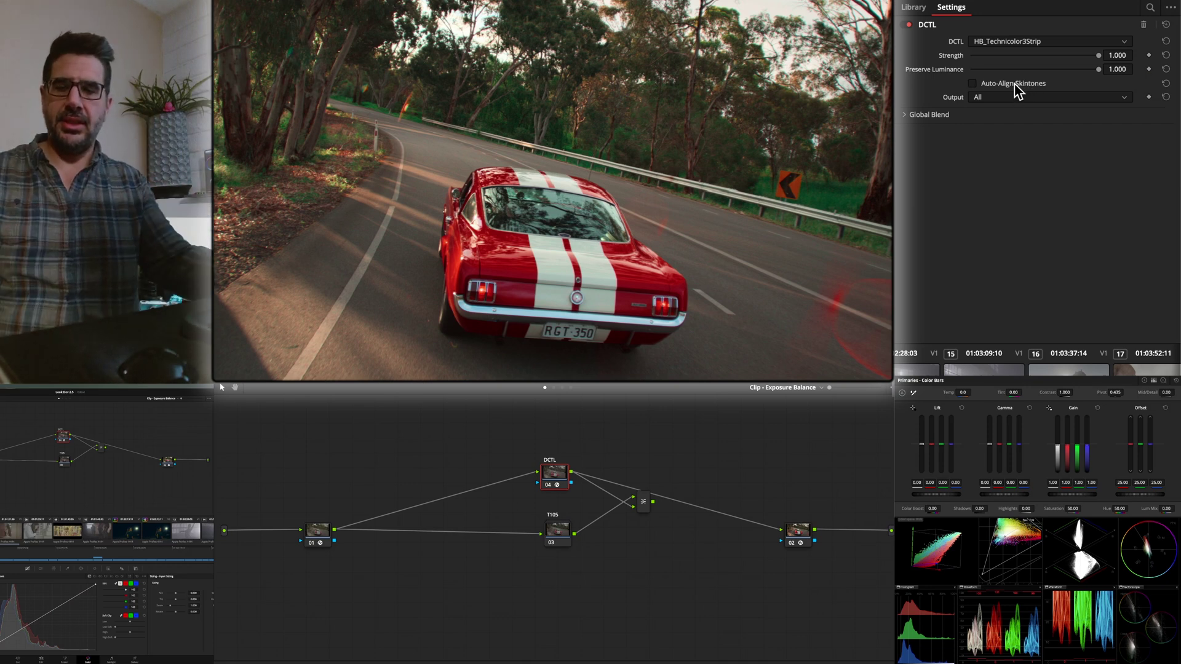
pyautogui.click(1015, 84)
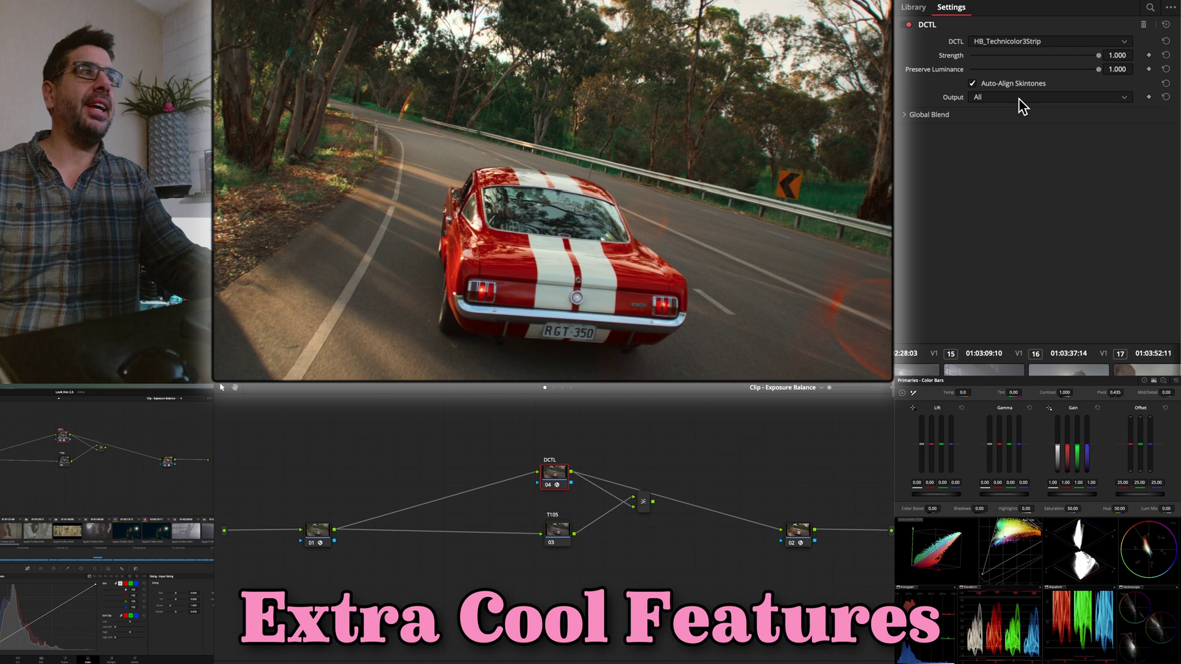
# Cycle the DCTL Output through Red Only, Green Only and Blue Only, finishing on Red Only
pyautogui.click(1019, 100)
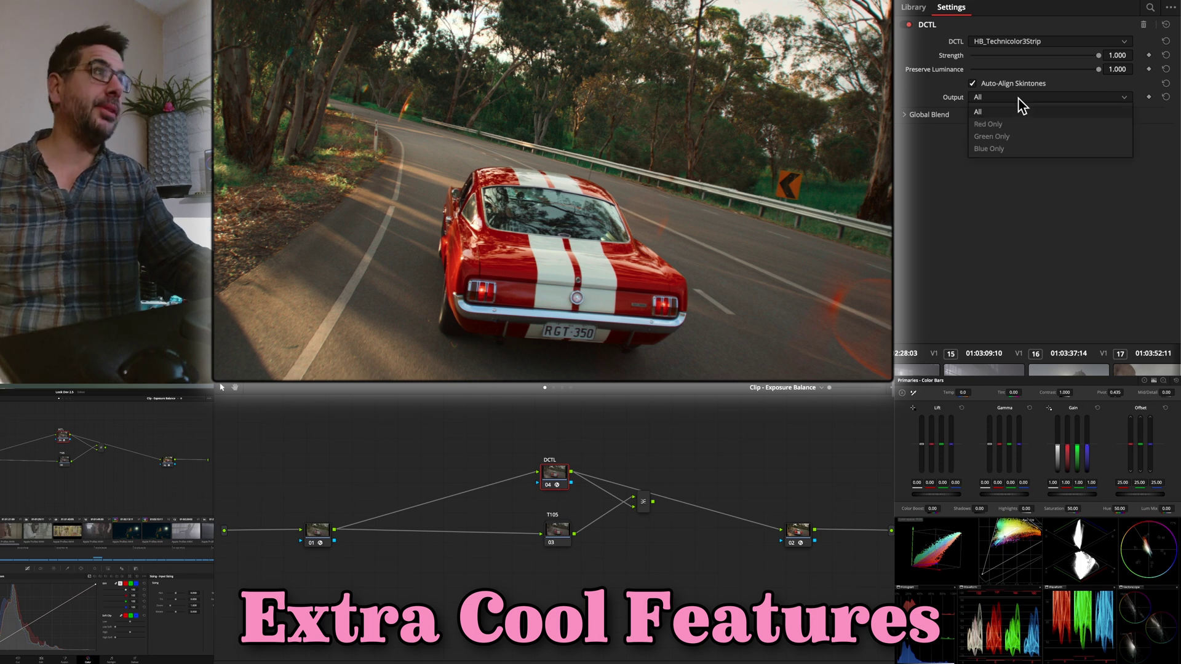
pyautogui.click(1019, 101)
pyautogui.click(1018, 100)
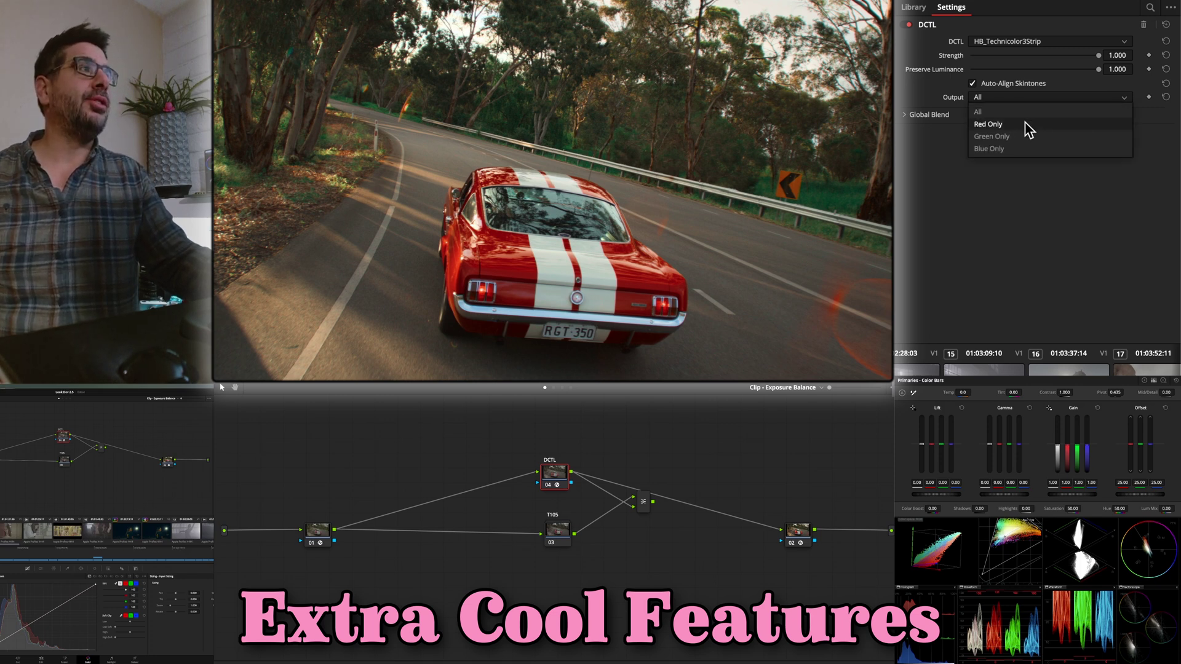
pyautogui.click(1026, 125)
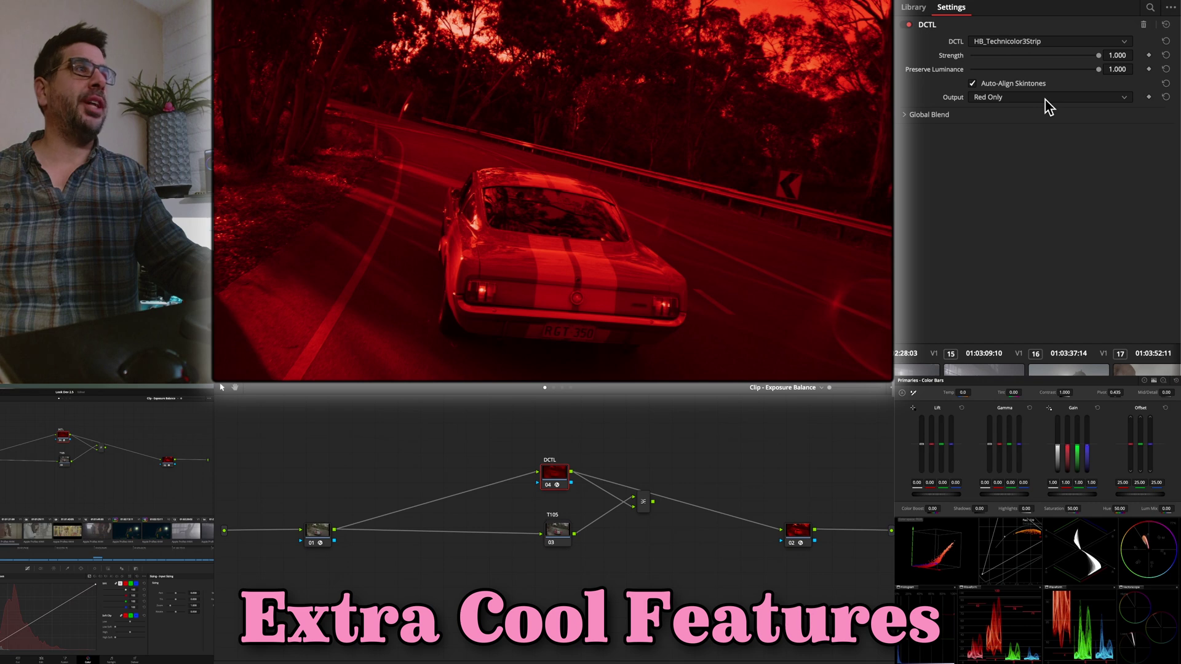
pyautogui.click(1082, 100)
pyautogui.click(1068, 139)
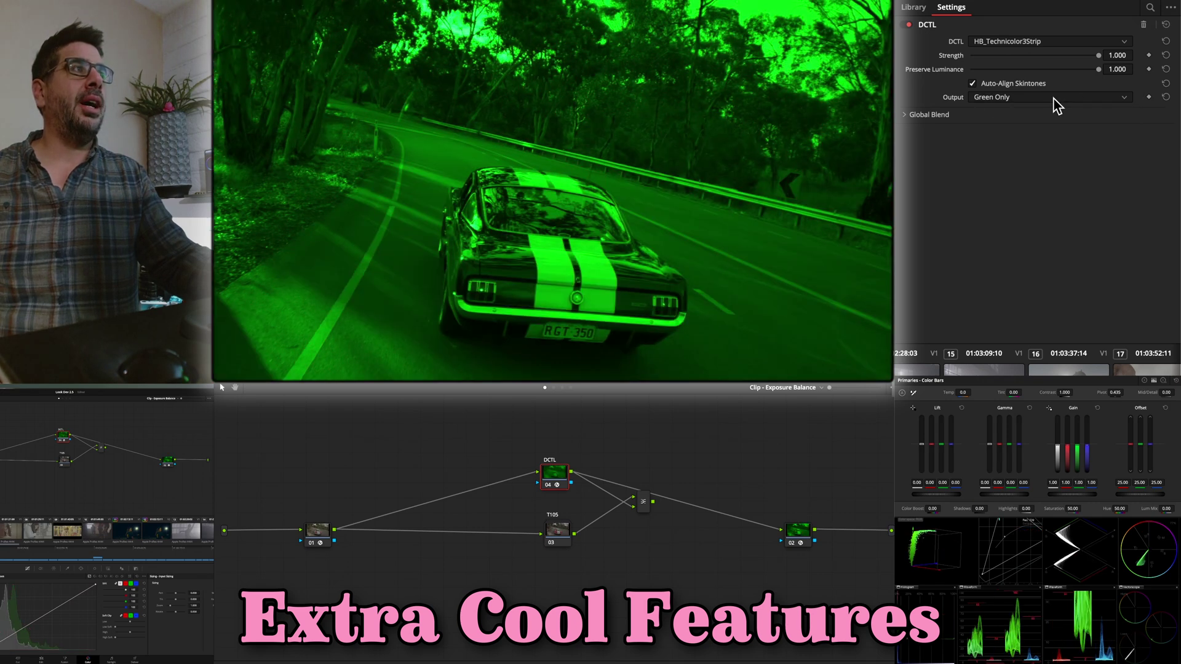
pyautogui.click(1061, 98)
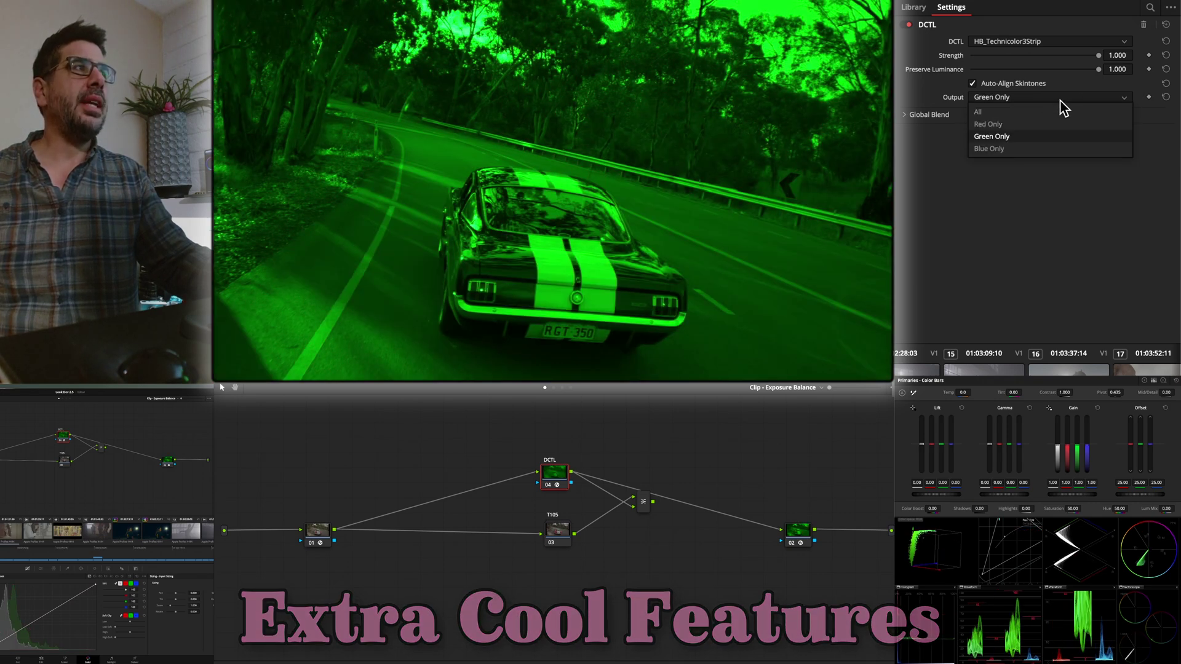
pyautogui.click(1055, 150)
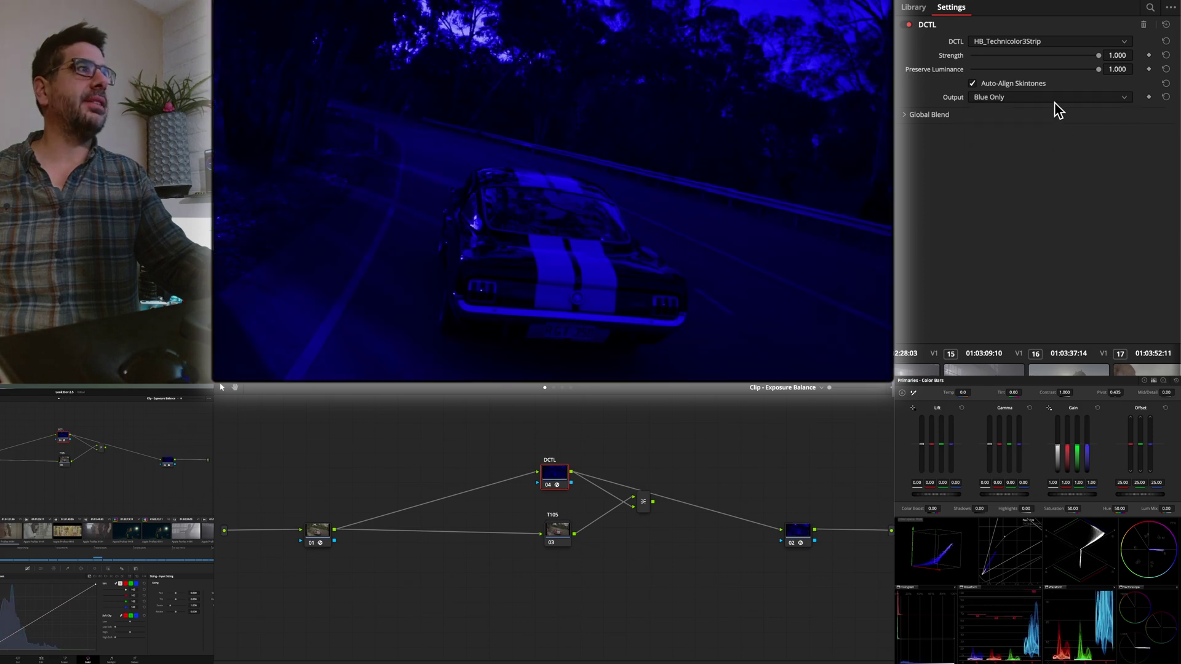
pyautogui.click(1050, 99)
pyautogui.click(1047, 123)
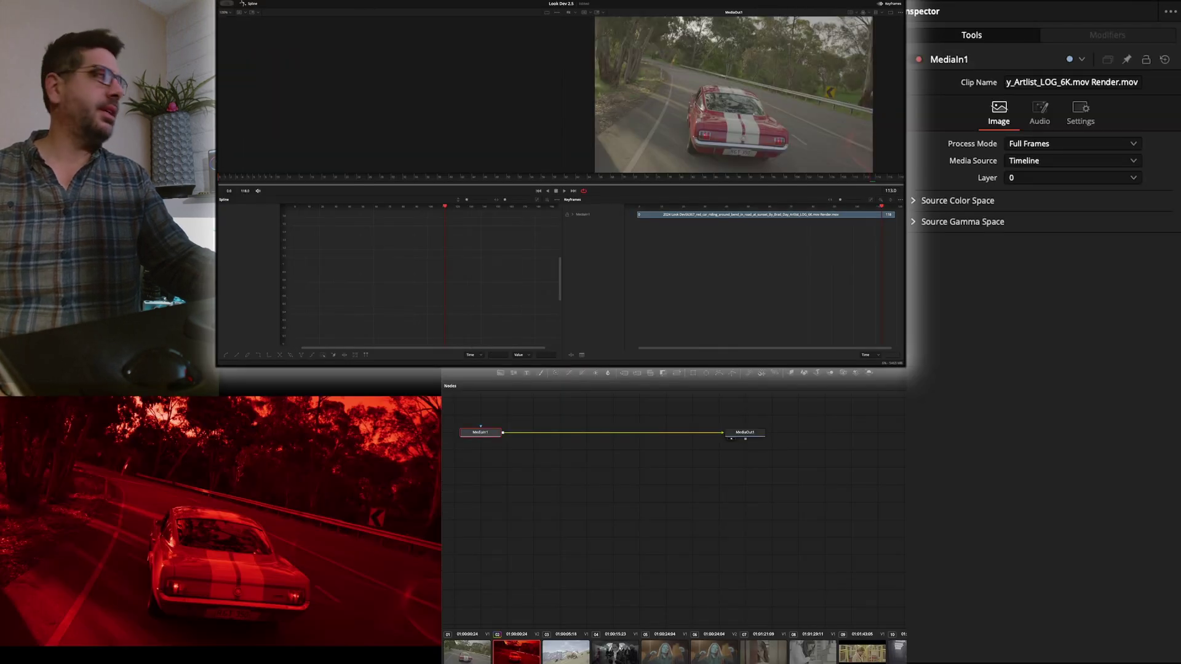
# Add a Background node below MediaIn1 and merge the clip with it into Merge1
pyautogui.moveTo(588, 461); pyautogui.dragTo(641, 509)
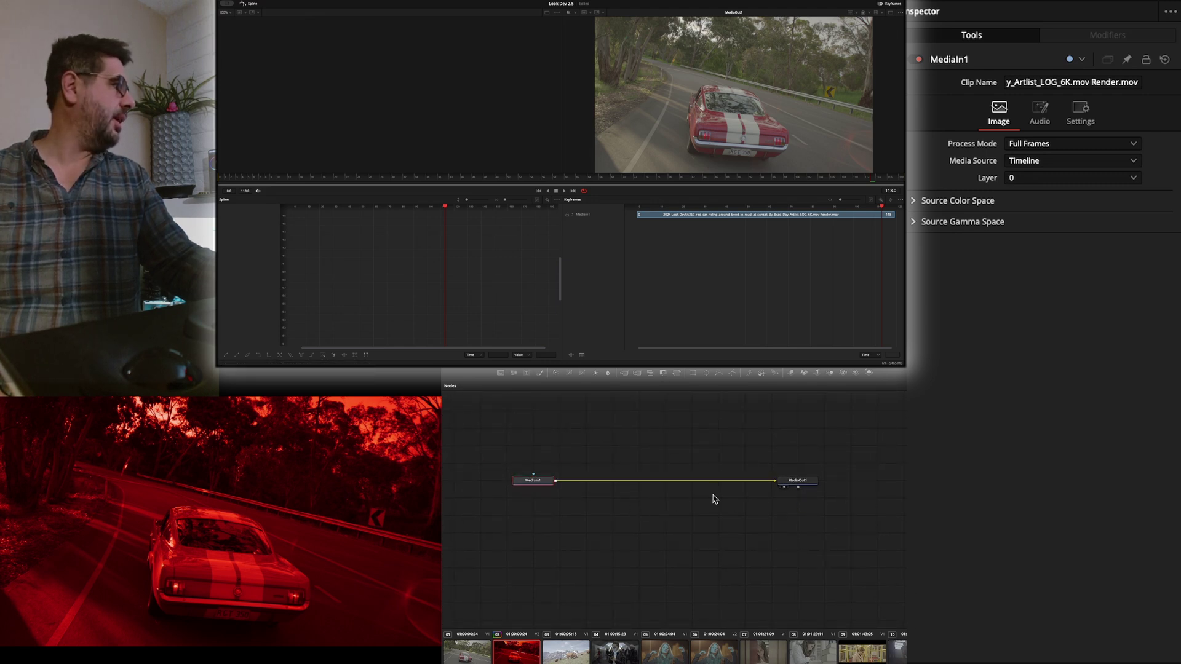
pyautogui.click(792, 481)
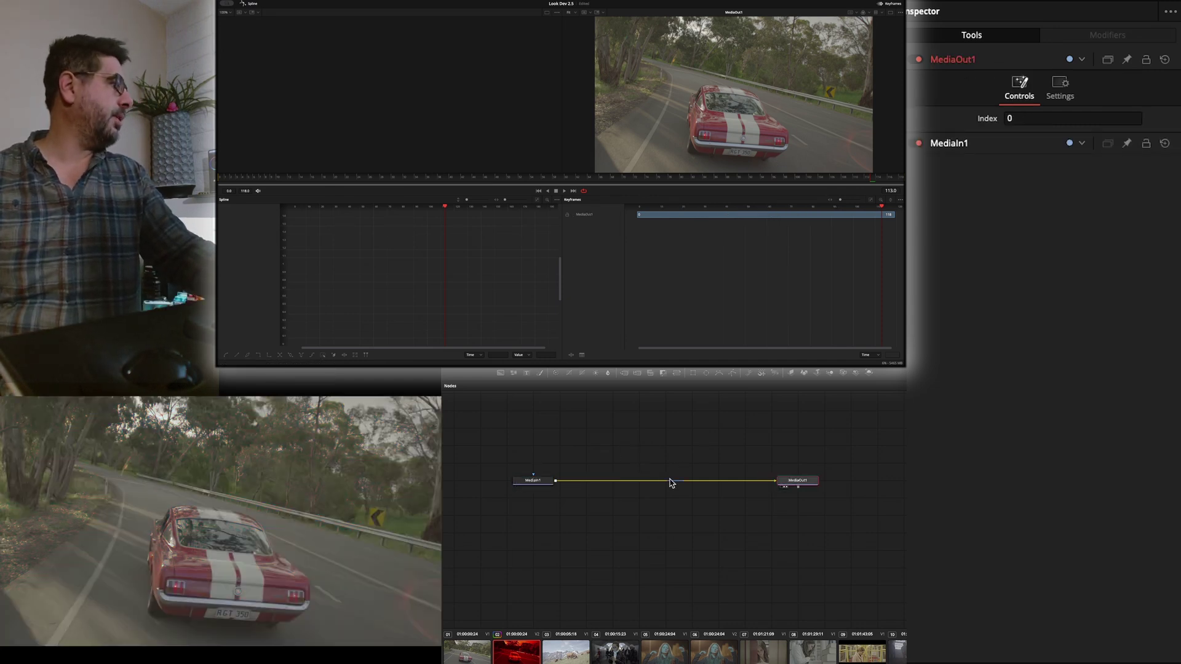
pyautogui.click(534, 481)
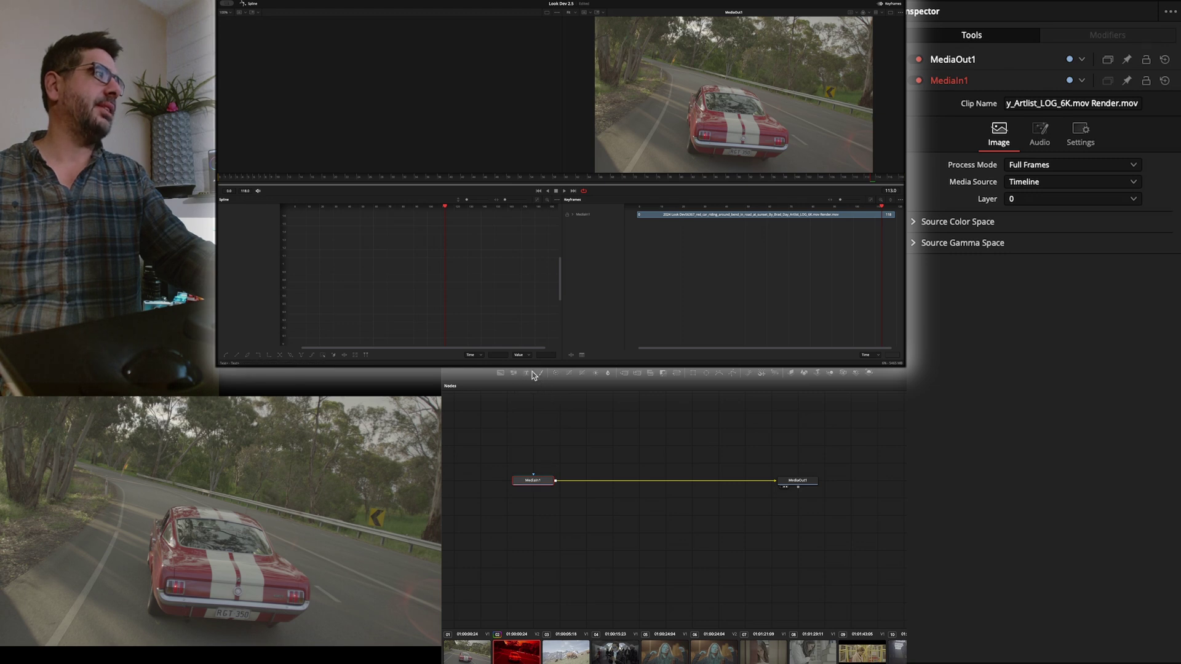
pyautogui.moveTo(502, 377); pyautogui.dragTo(559, 550)
pyautogui.moveTo(555, 481); pyautogui.dragTo(569, 500)
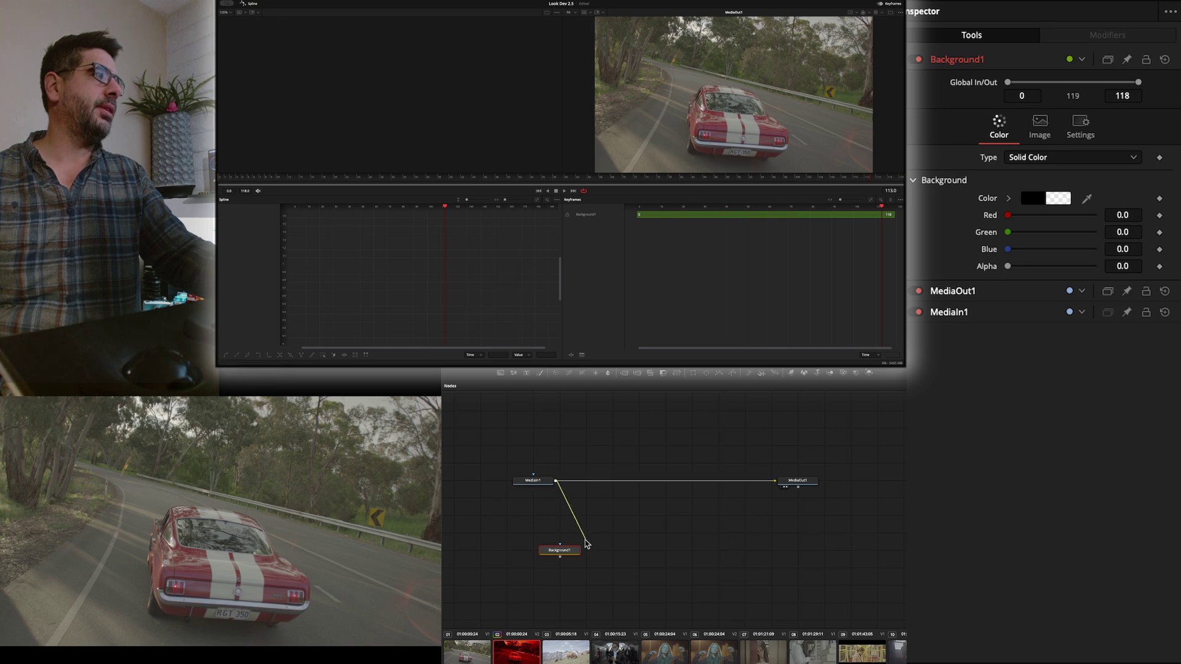
pyautogui.moveTo(586, 543); pyautogui.dragTo(561, 547)
pyautogui.moveTo(555, 481); pyautogui.dragTo(650, 539)
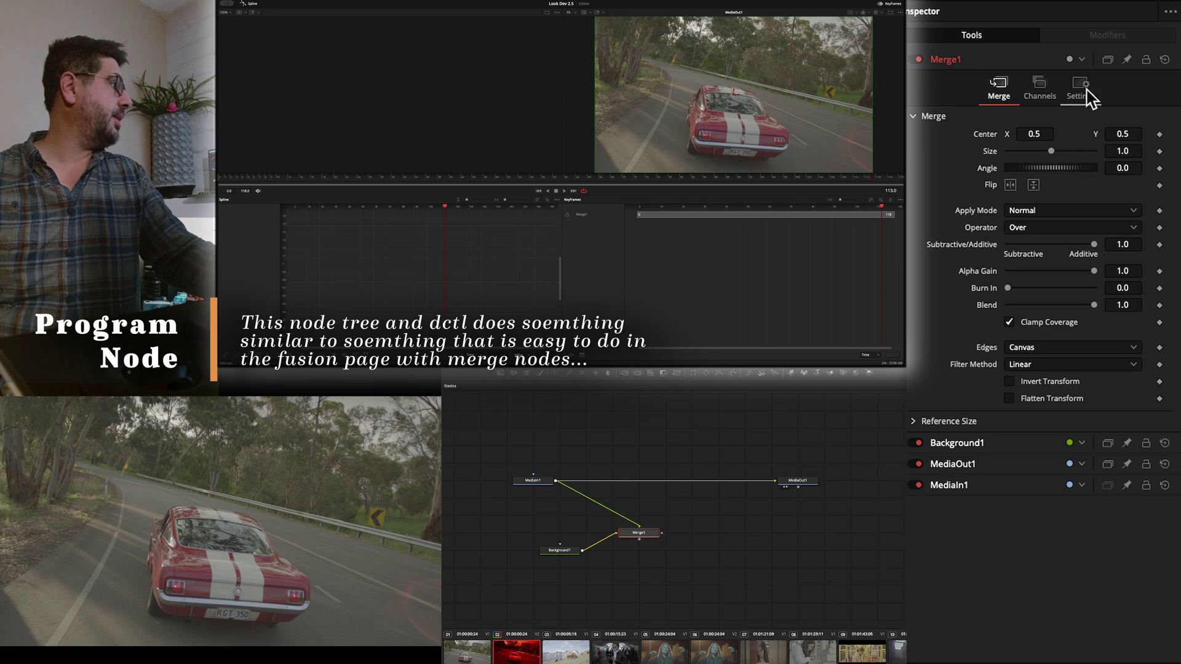
# Disable G and B processing on Merge1, send it to MediaOut1, then reconnect MediaIn1 directly
pyautogui.click(1080, 86)
pyautogui.click(1030, 151)
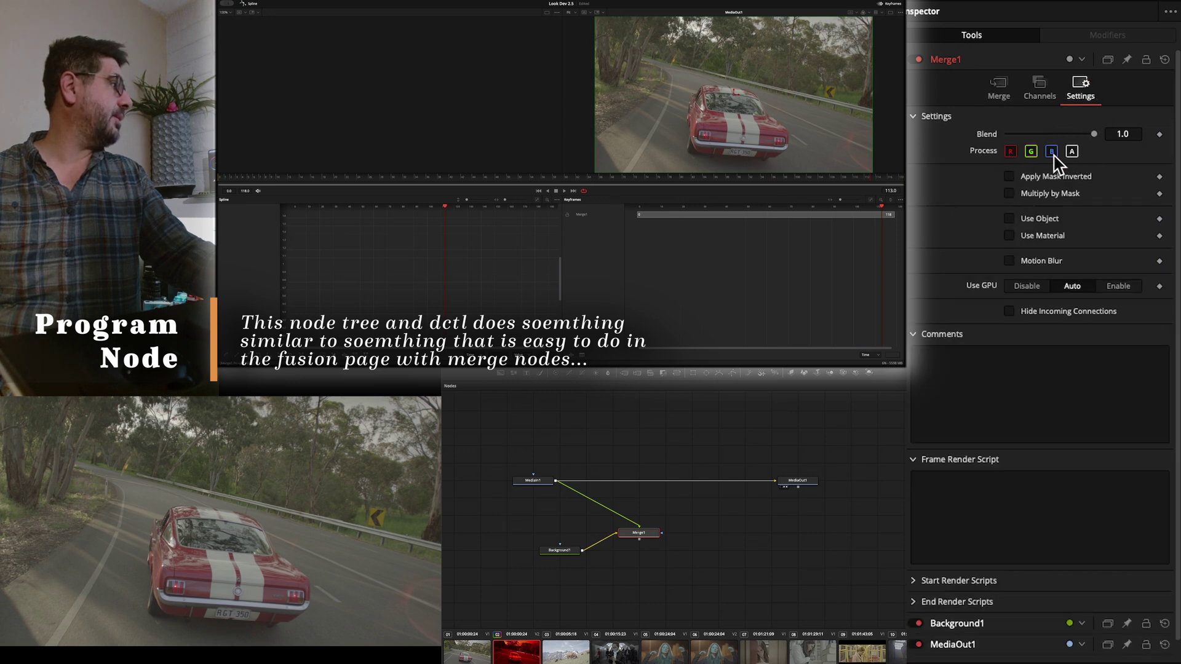
pyautogui.click(1051, 151)
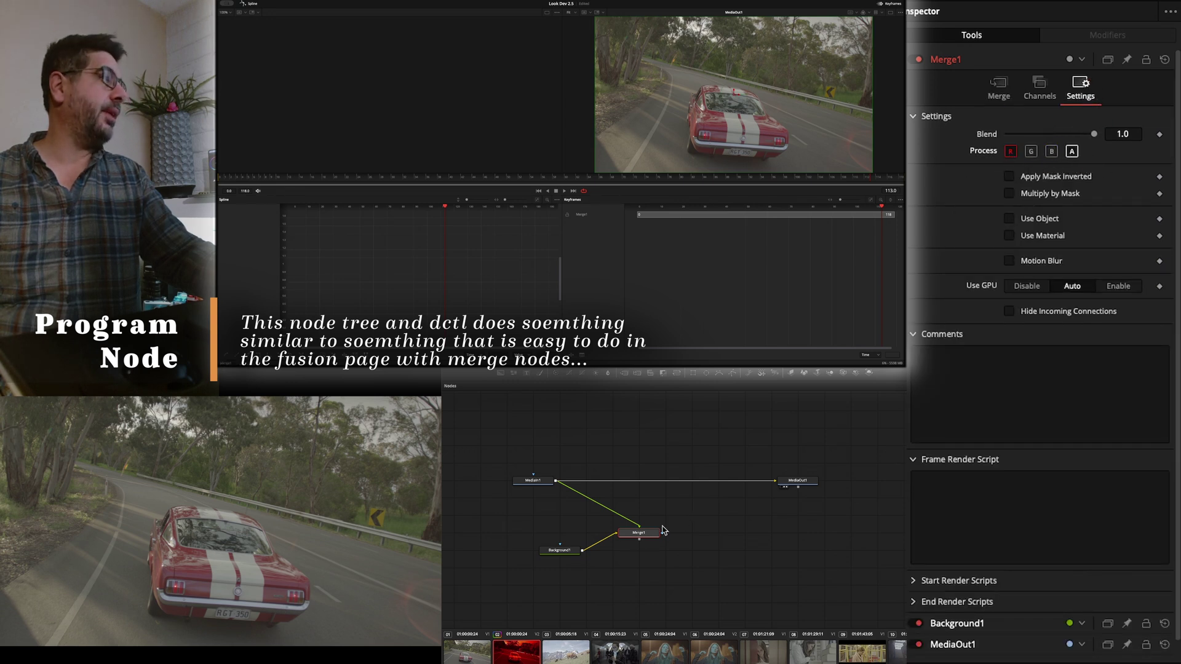
pyautogui.click(713, 501)
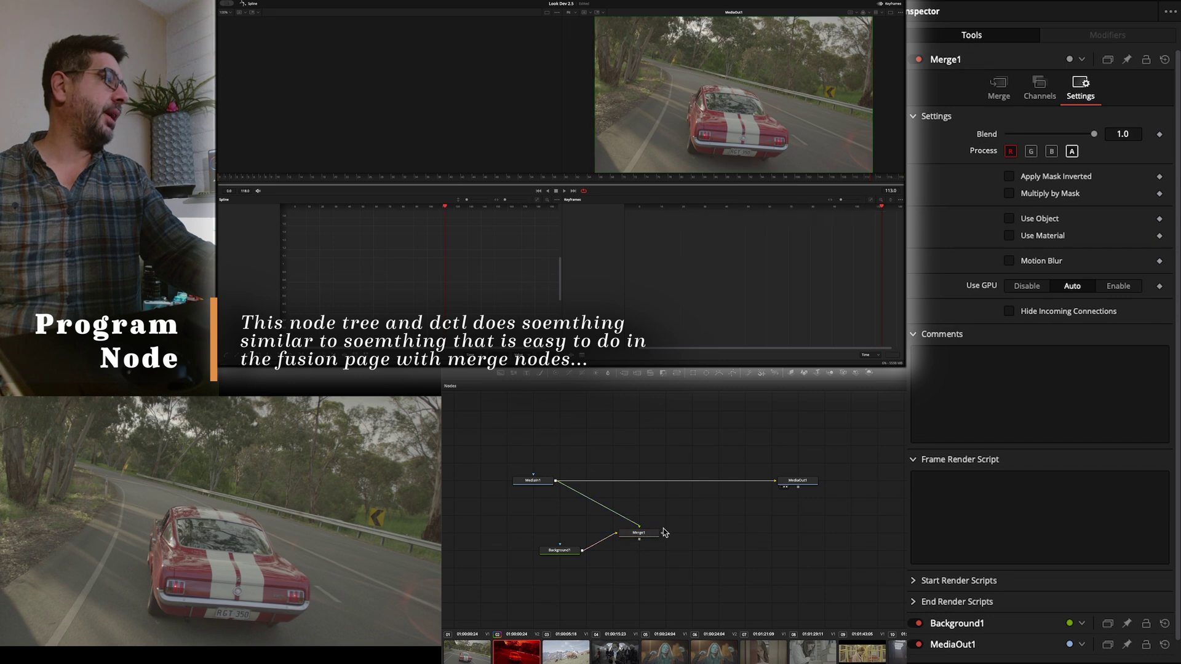
pyautogui.moveTo(725, 521); pyautogui.dragTo(775, 484)
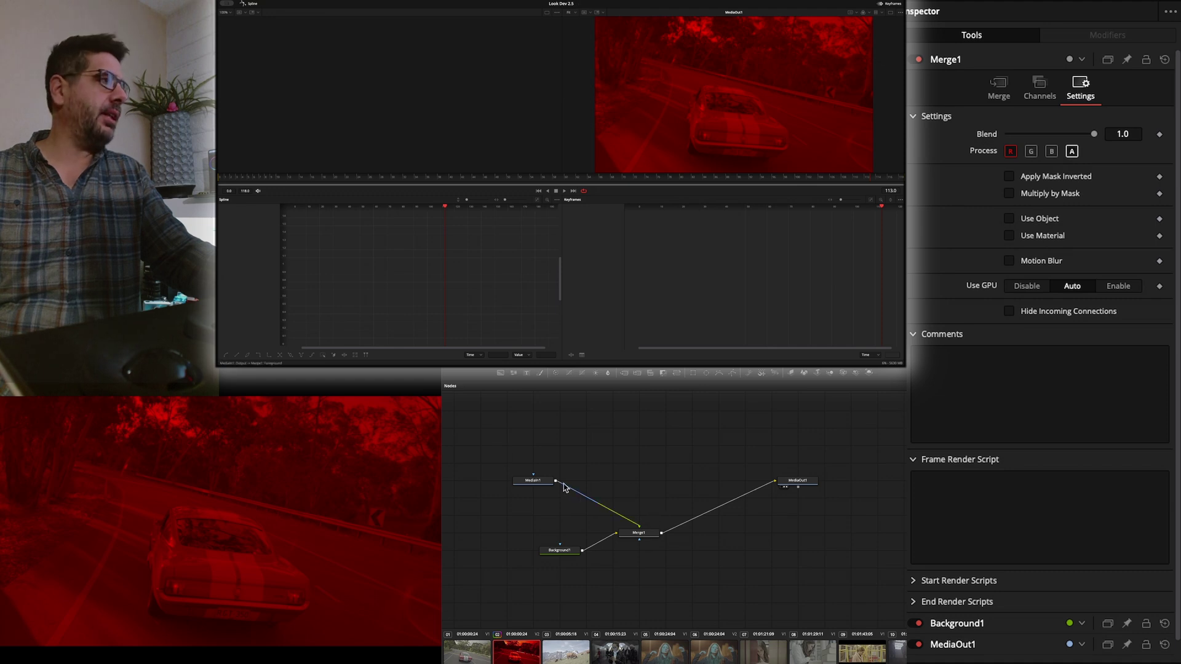
pyautogui.moveTo(555, 484); pyautogui.dragTo(775, 481)
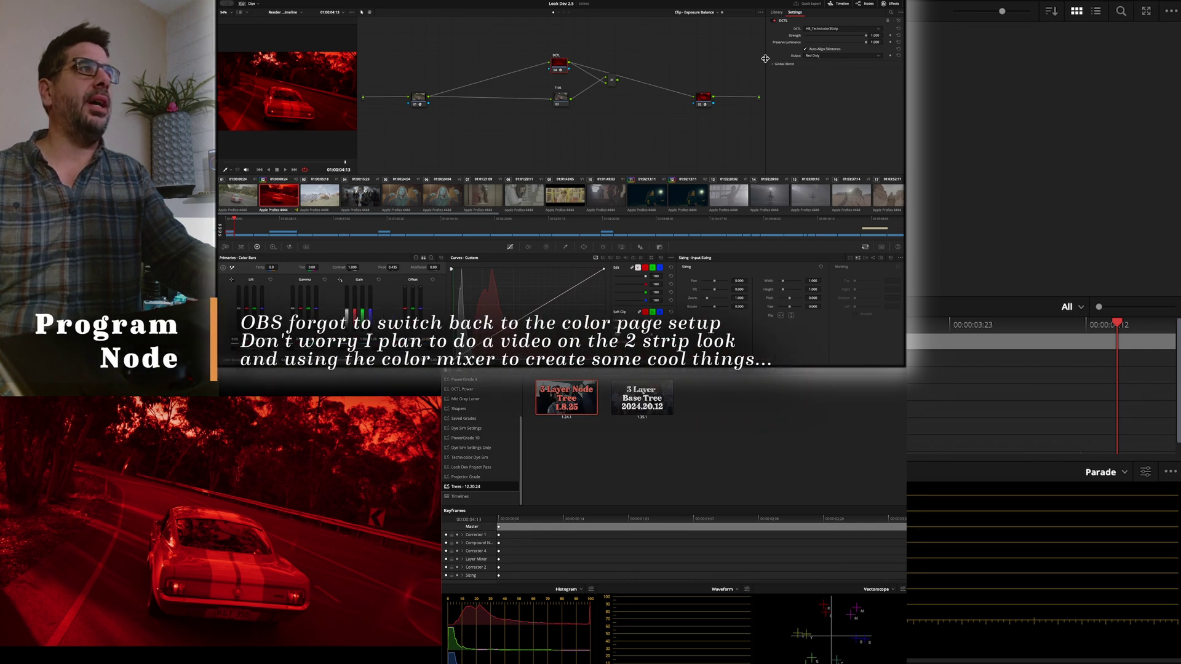
# Add a new corrector node 06 and paste the red-only DCTL grade onto it
pyautogui.moveTo(564, 102); pyautogui.dragTo(524, 143)
pyautogui.rightClick(546, 94)
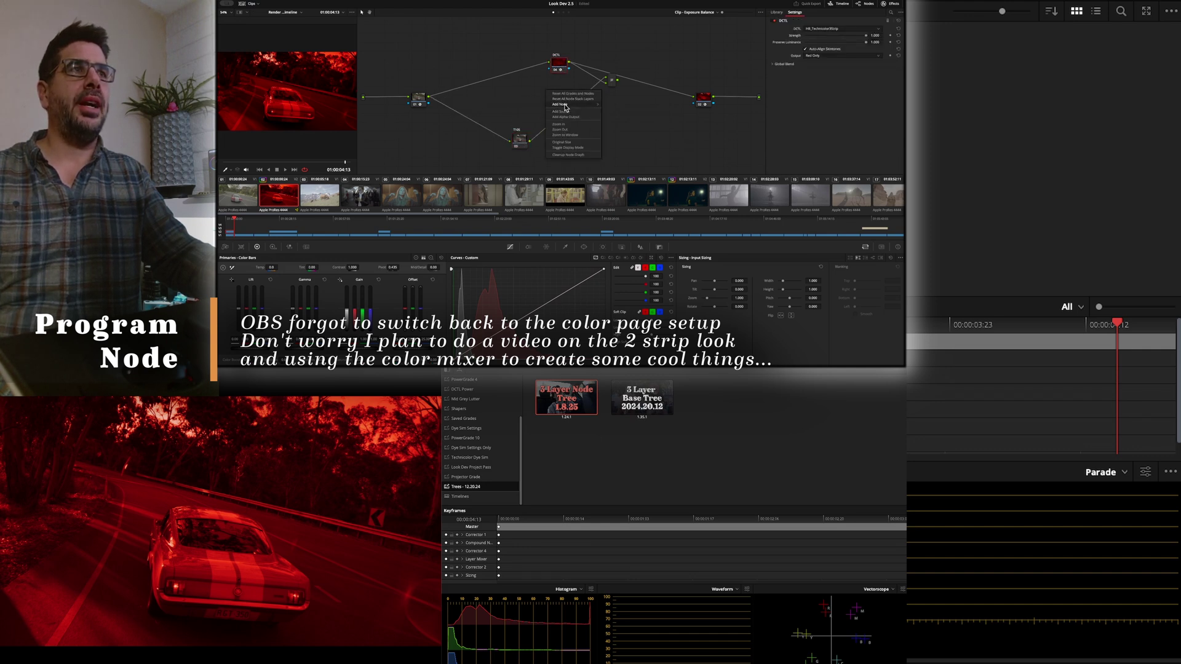
pyautogui.moveTo(565, 108)
pyautogui.click(615, 106)
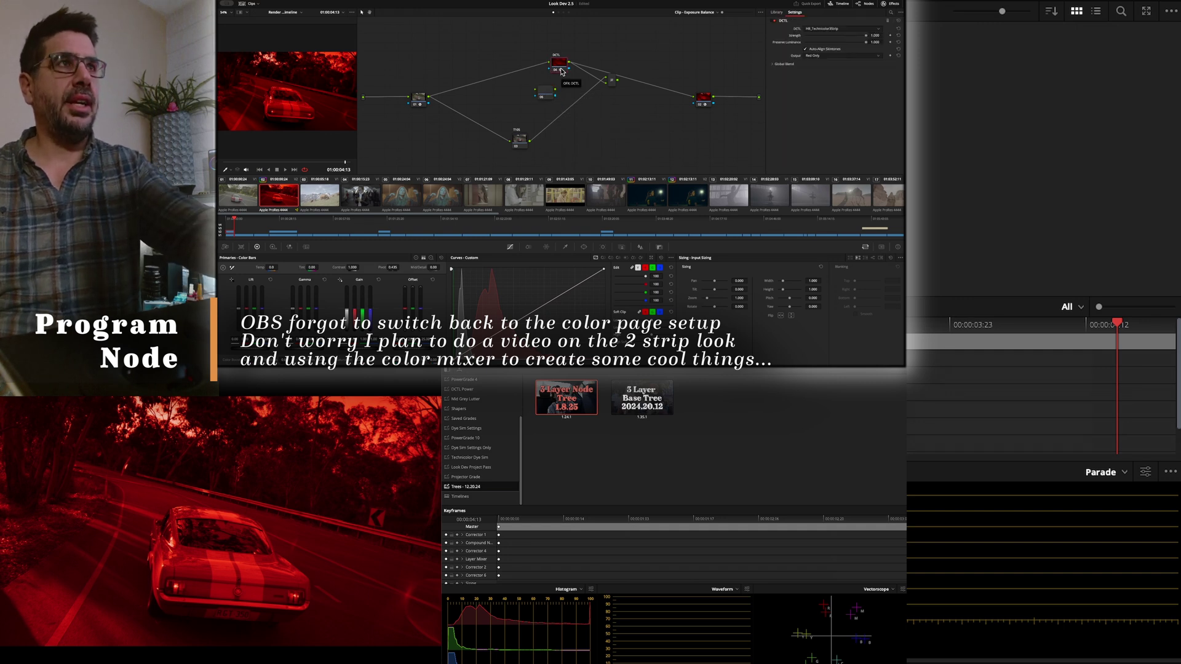
pyautogui.click(548, 98)
pyautogui.hotkey('ctrl', 'v')
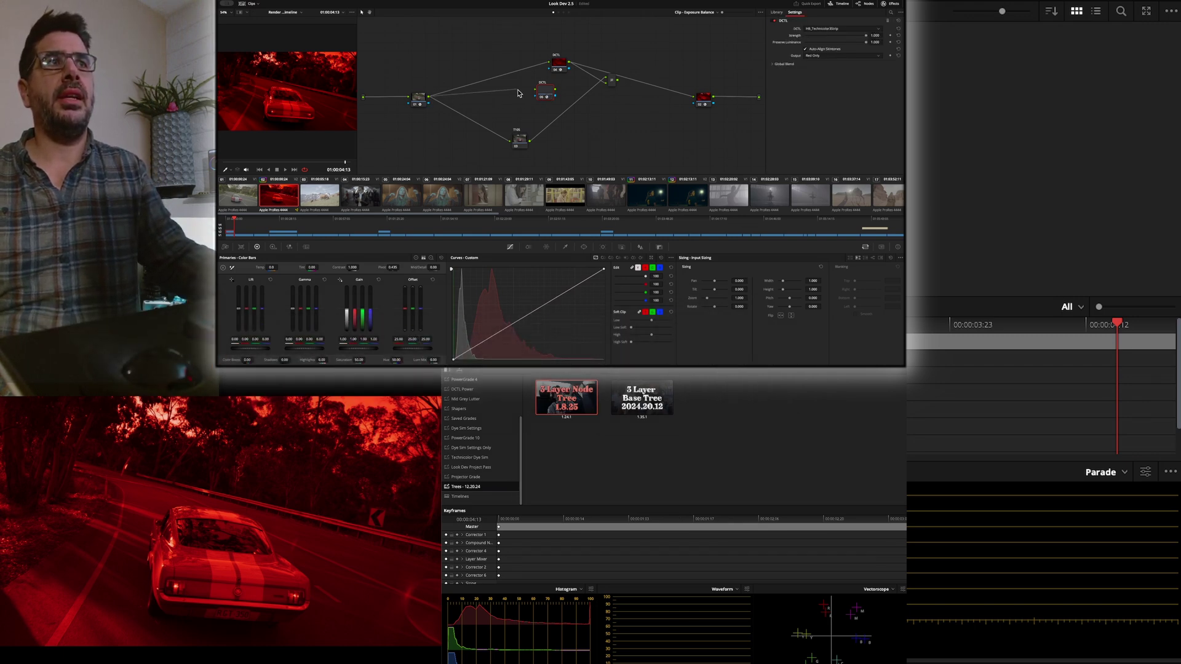
# Add another node ahead of the output and bring up the Resolve FX library
pyautogui.rightClick(605, 43)
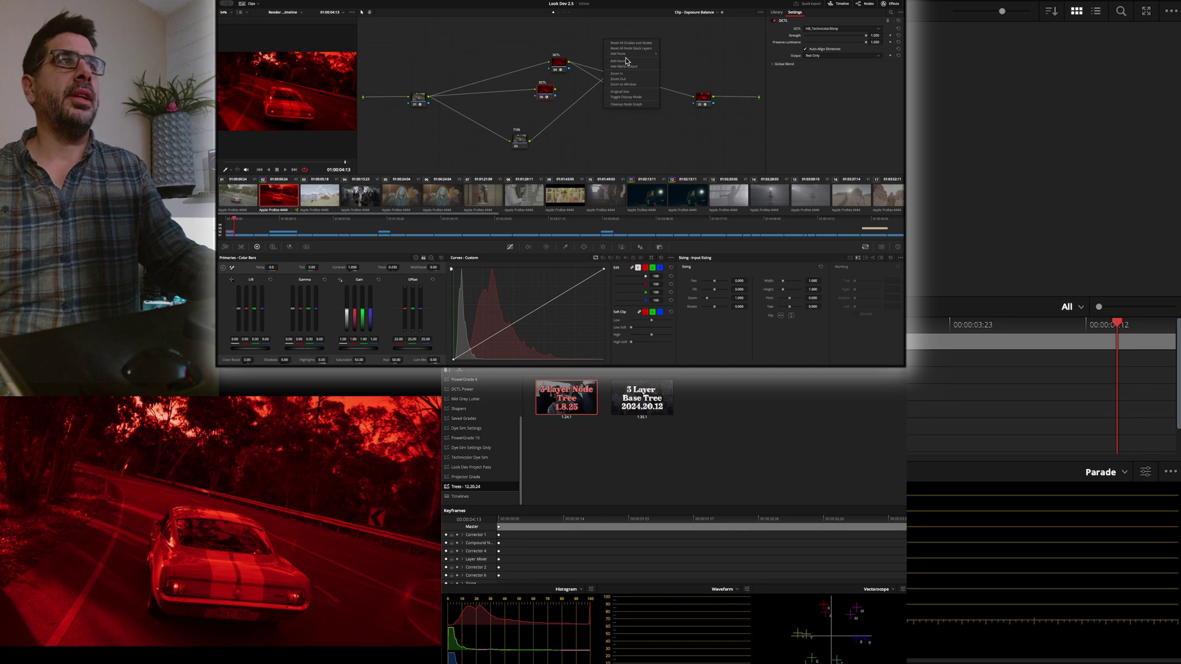
pyautogui.click(699, 53)
pyautogui.click(776, 12)
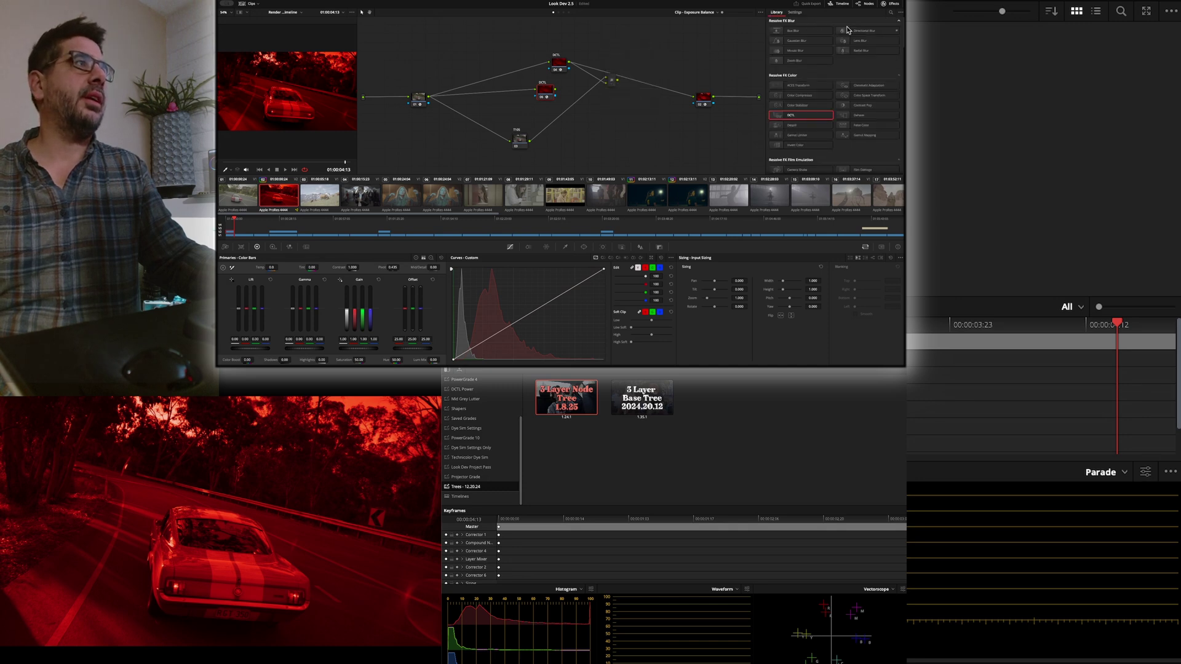
# Add a Custom Mixer node from the library, set the second DCTL to Green Only, and rewire
pyautogui.click(889, 14)
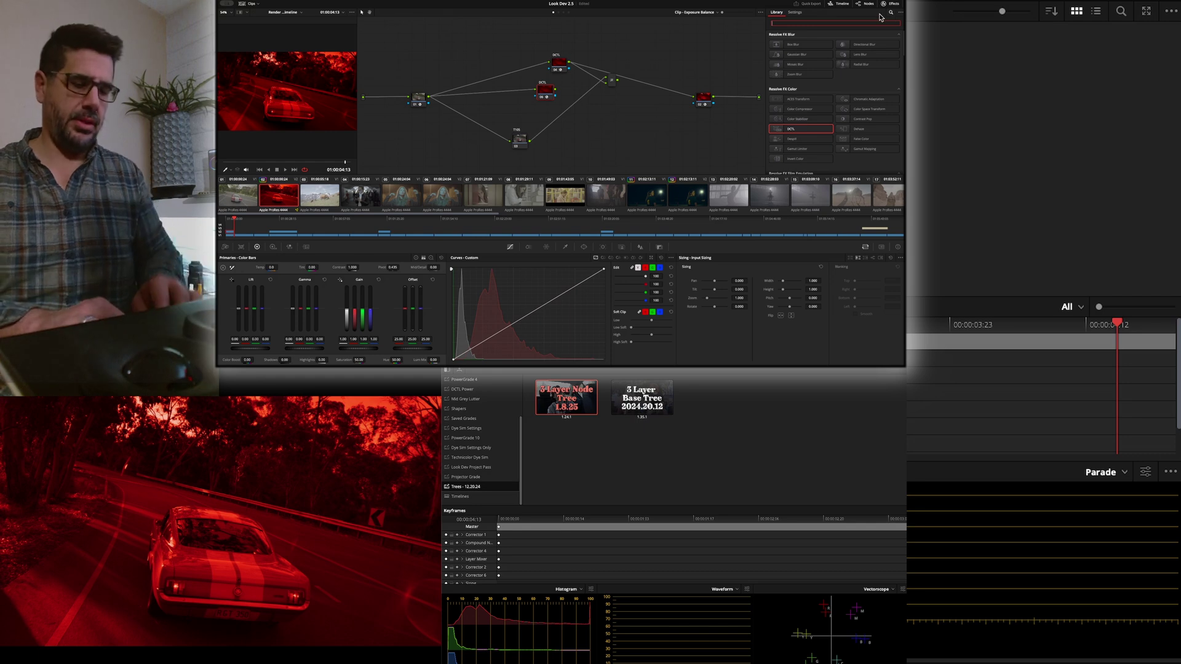
pyautogui.write('custom')
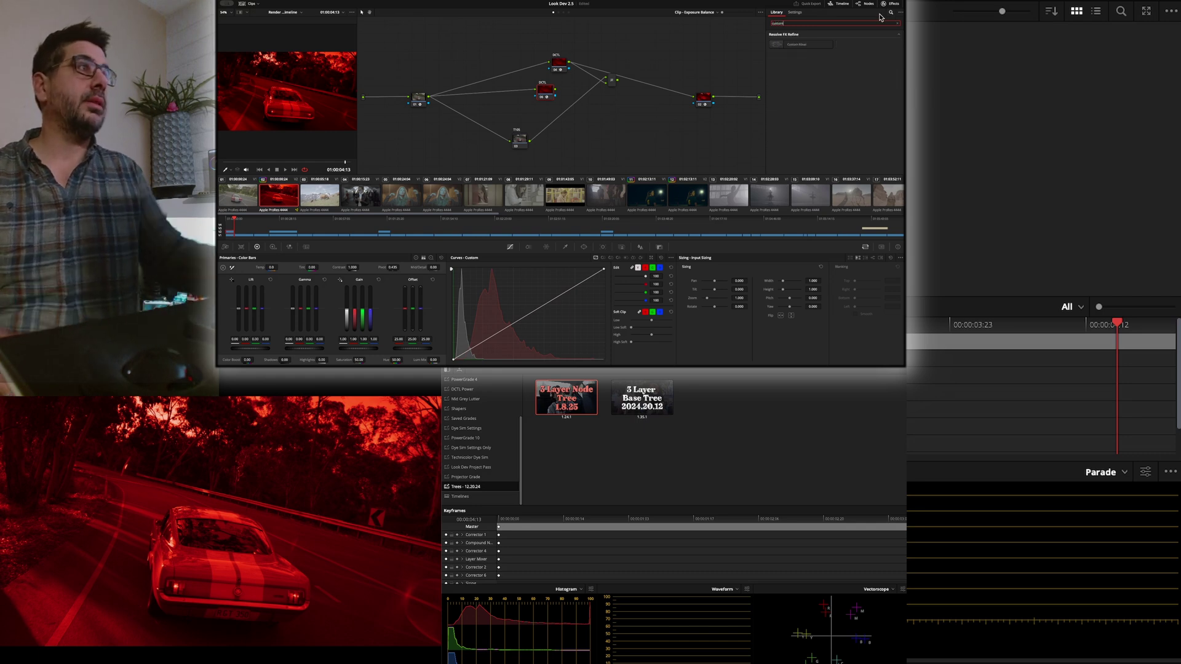
pyautogui.click(808, 45)
pyautogui.moveTo(808, 45); pyautogui.dragTo(667, 69)
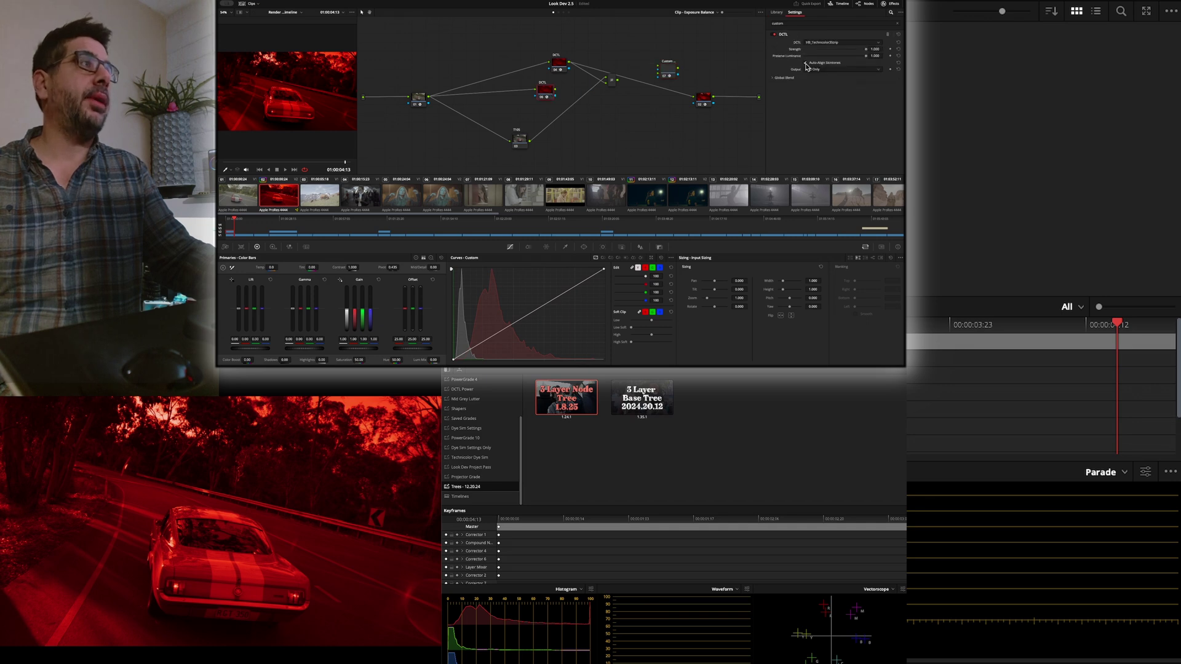
pyautogui.click(830, 73)
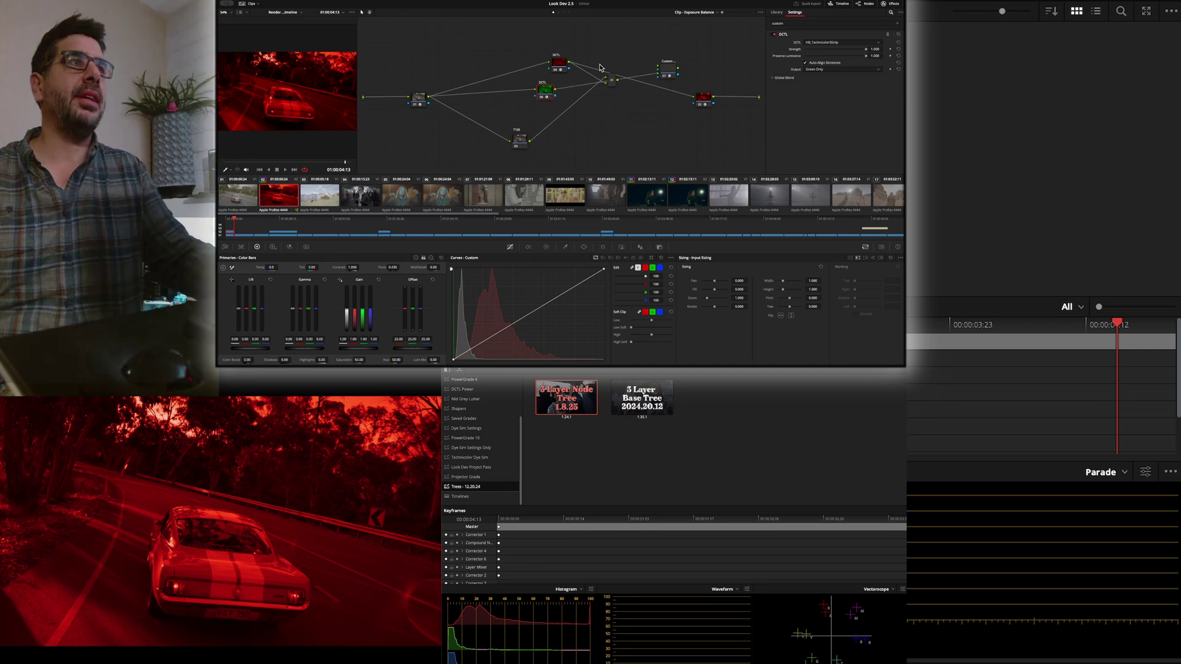
pyautogui.press('Delete')
pyautogui.click(670, 70)
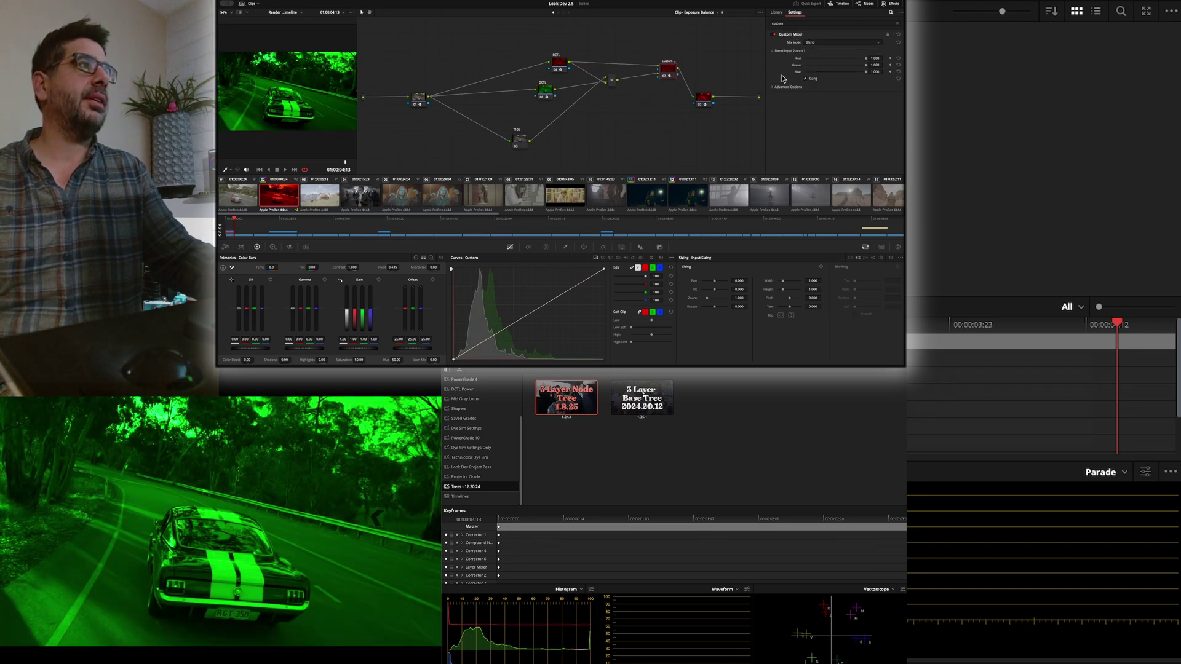
# Set the Custom Mixer to Combine with Screen composite and Input 2 contribution about 0.965
pyautogui.click(813, 43)
pyautogui.click(813, 56)
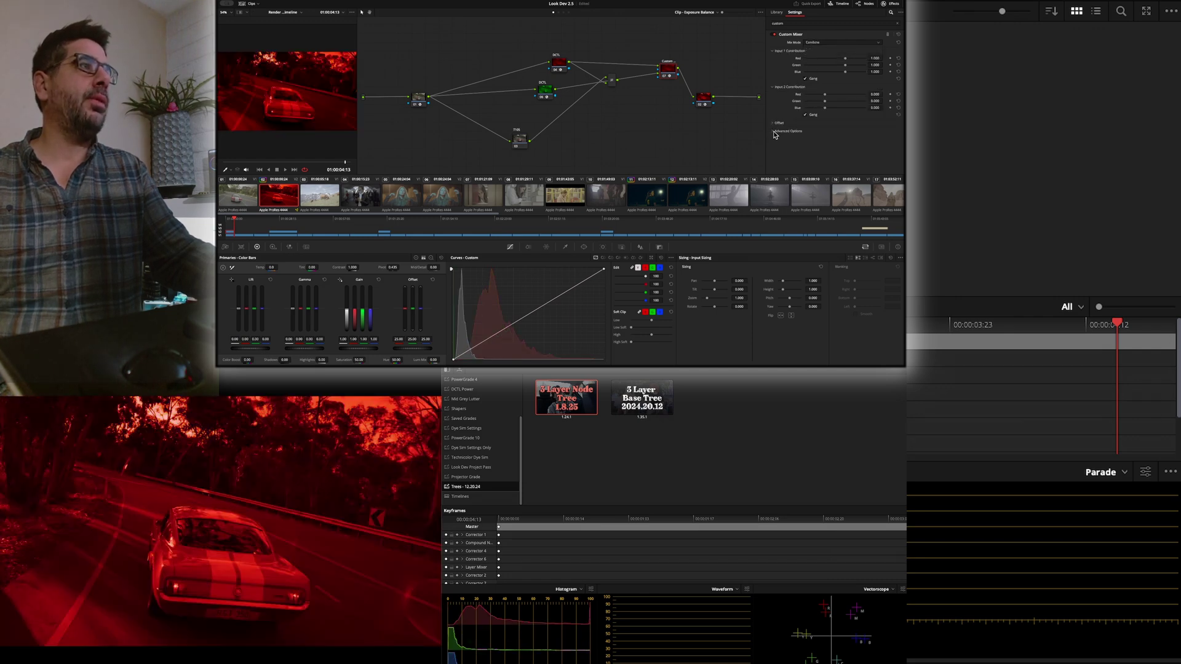
pyautogui.click(774, 132)
pyautogui.click(813, 139)
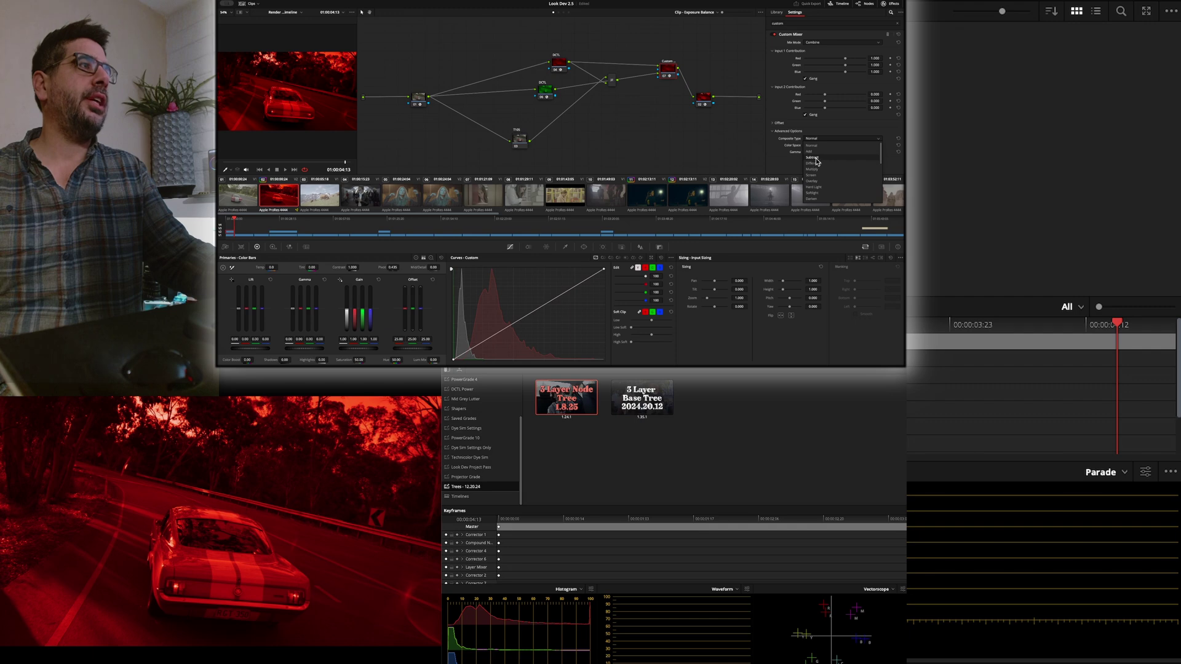
pyautogui.click(817, 175)
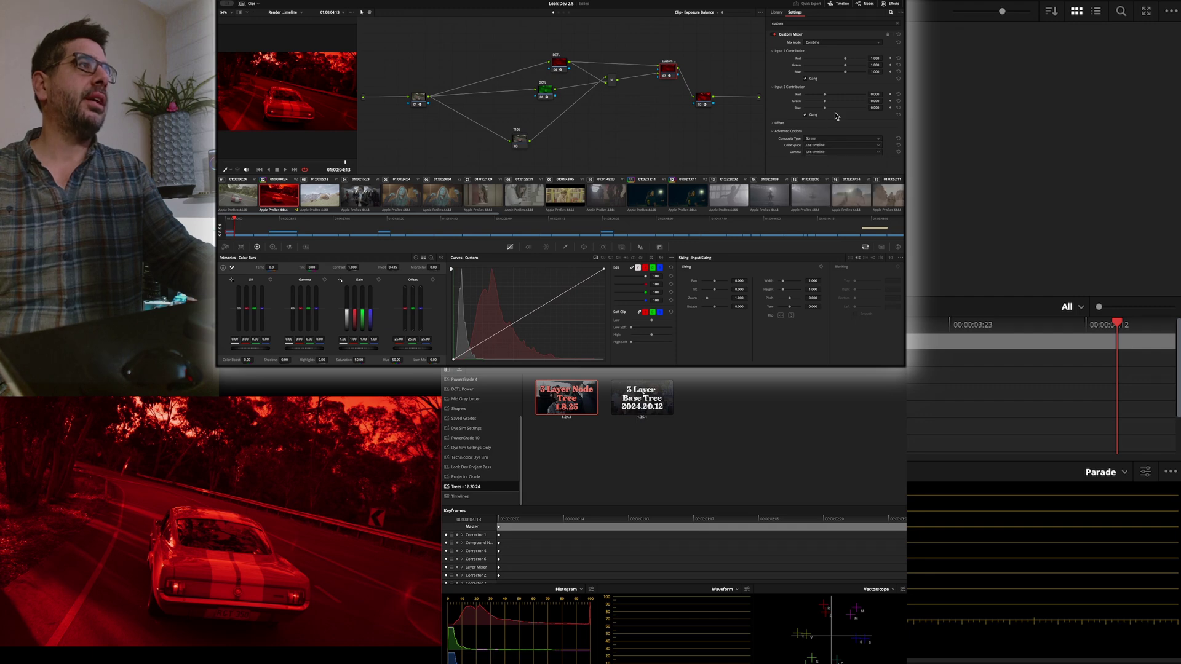
pyautogui.moveTo(824, 108)
pyautogui.mouseDown()
pyautogui.moveTo(846, 110)
pyautogui.moveTo(838, 72)
pyautogui.moveTo(825, 87)
pyautogui.moveTo(846, 112)
pyautogui.moveTo(836, 111)
pyautogui.mouseUp()
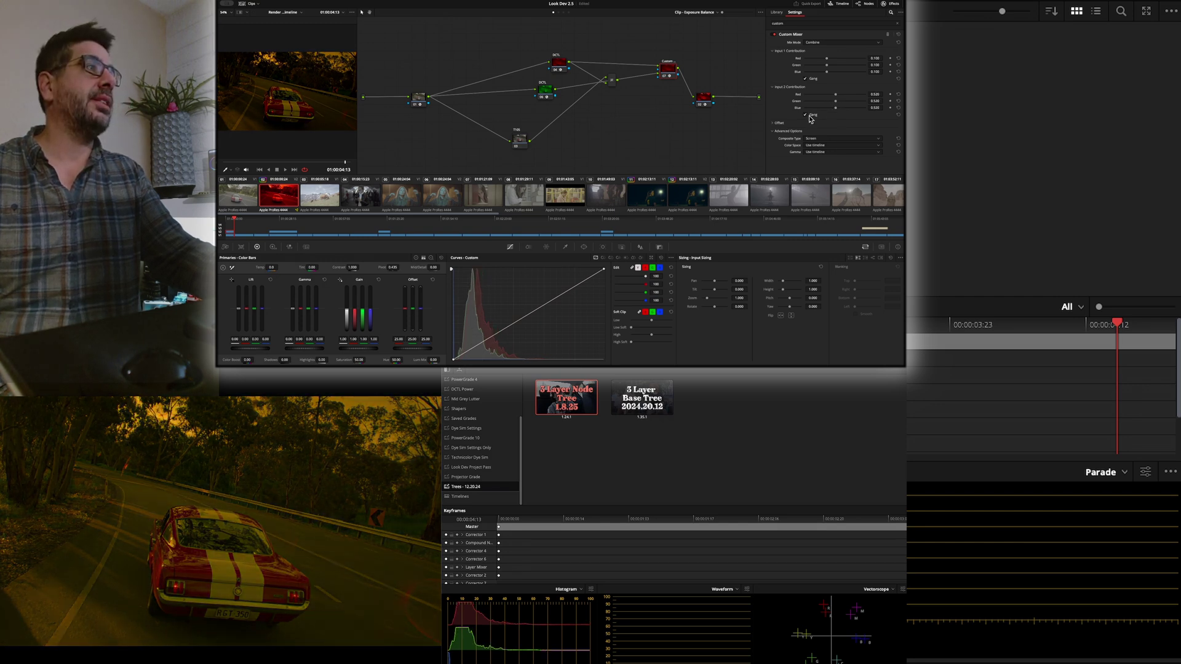
# Set Input 2 Blue to 0, zero Input 1's contributions and uncheck Input 1 Gang
pyautogui.click(868, 109)
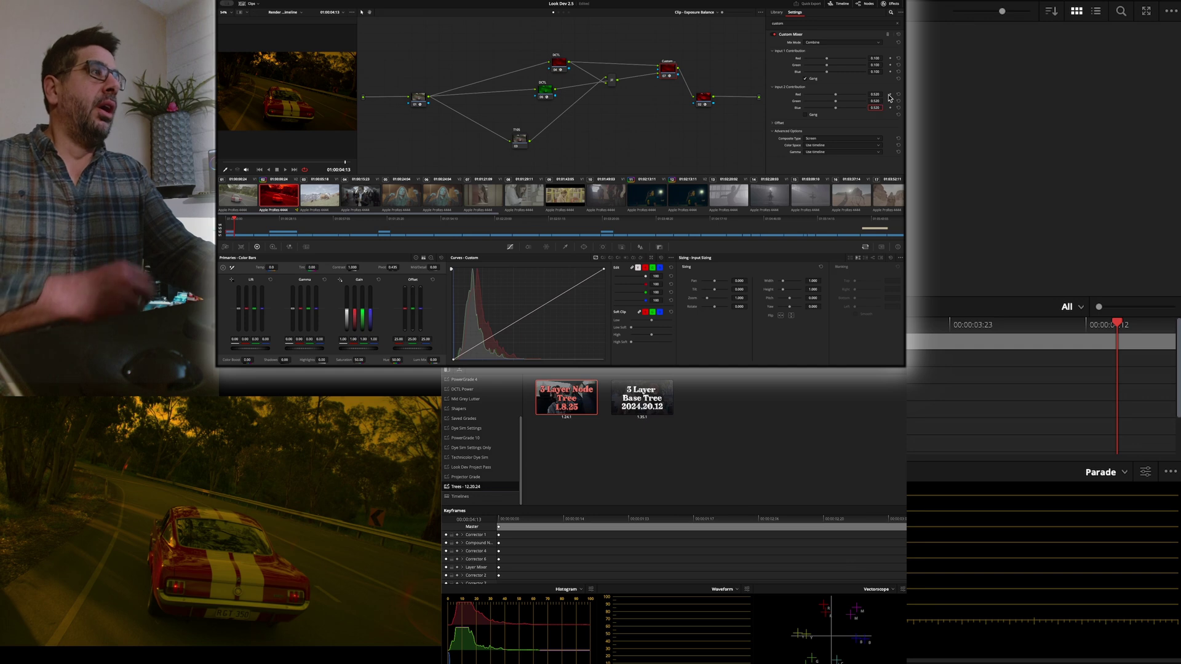
pyautogui.write('0')
pyautogui.press('Return')
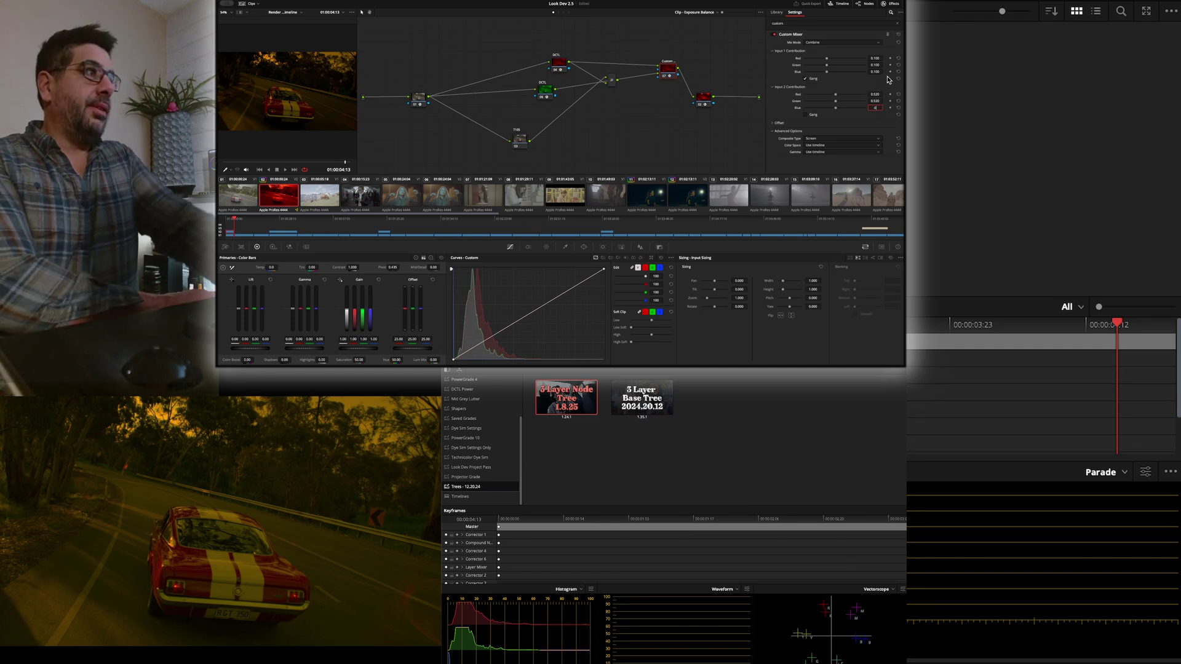
pyautogui.click(874, 72)
pyautogui.write('0')
pyautogui.press('Return')
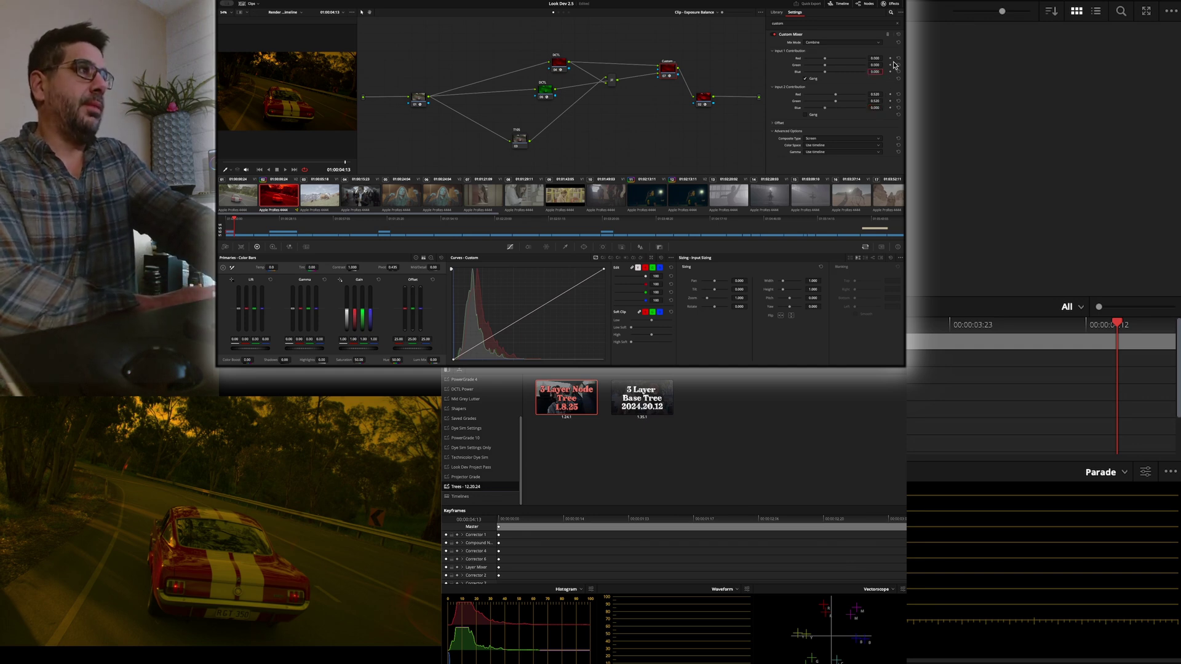
pyautogui.click(807, 79)
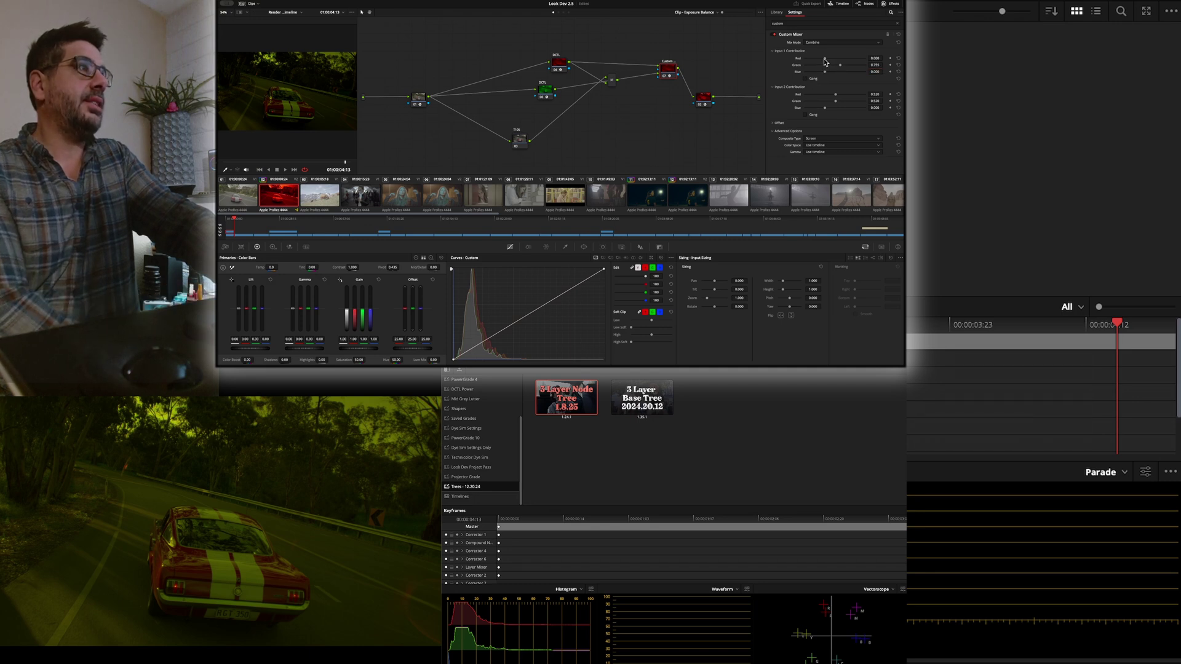
# Set Input 1 Red to 0.782, Input 2 Red to 0 and Input 2 Green to 0.638
pyautogui.moveTo(825, 59); pyautogui.dragTo(840, 59)
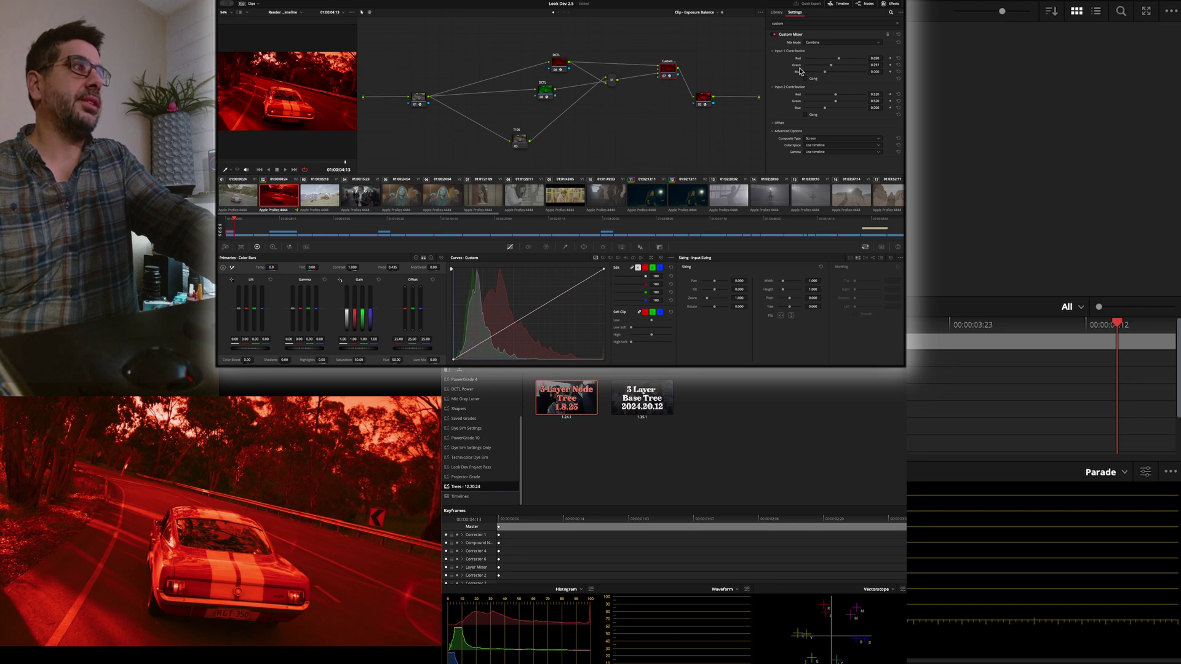
pyautogui.click(875, 65)
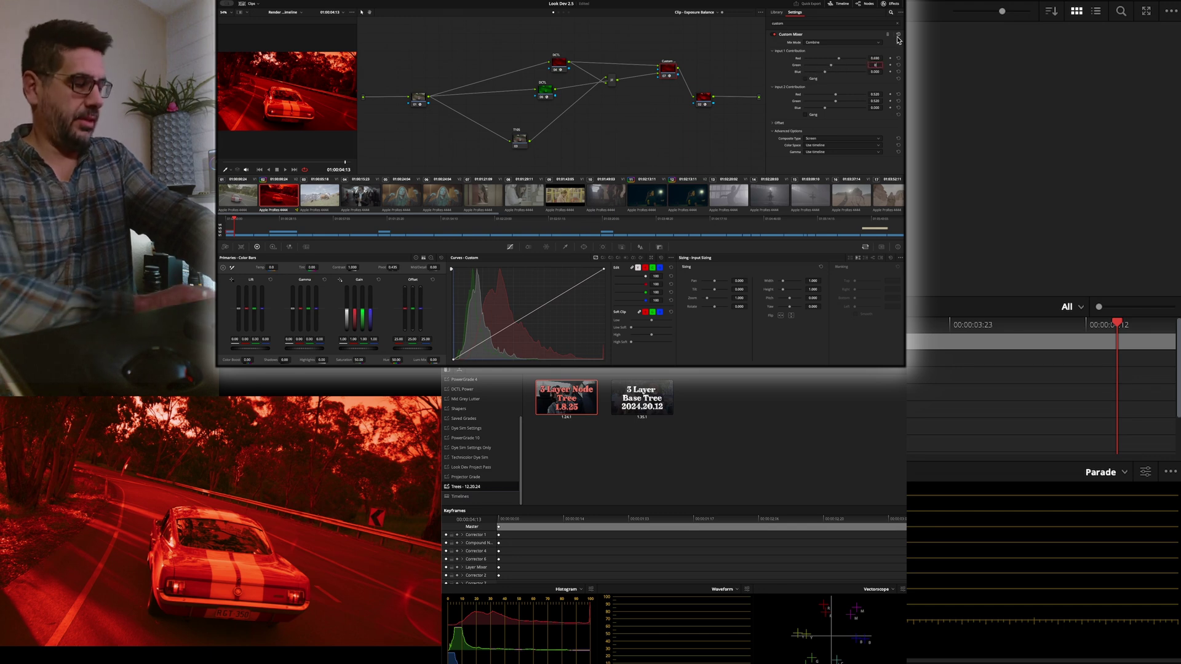
pyautogui.moveTo(837, 60); pyautogui.dragTo(842, 62)
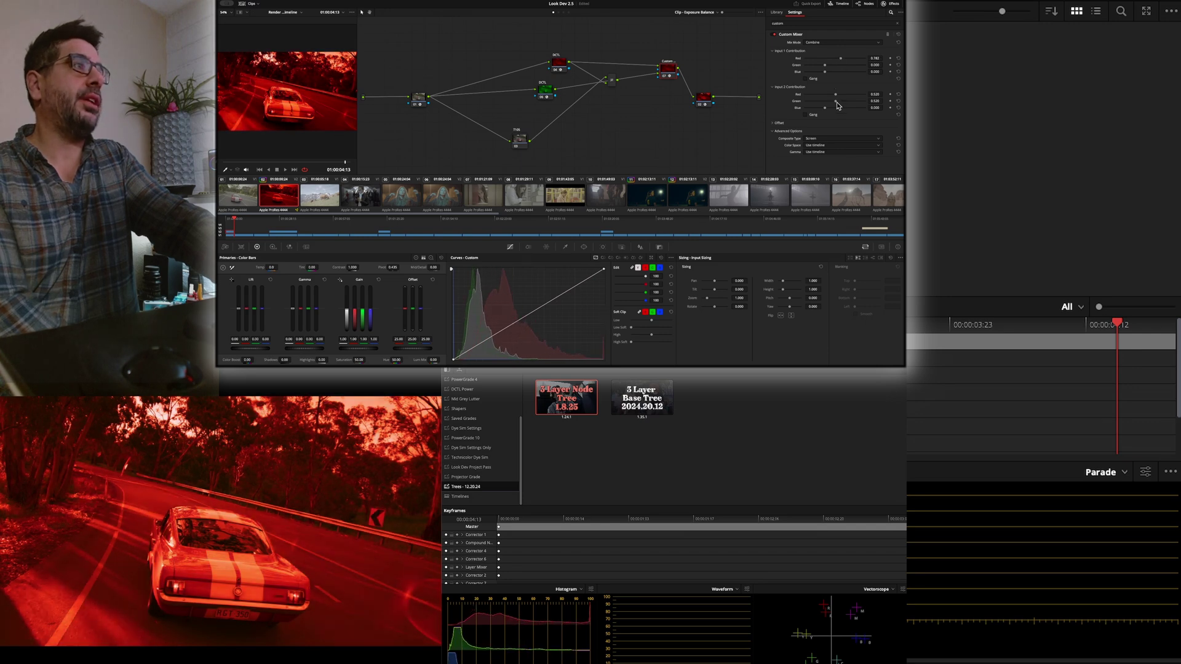
pyautogui.moveTo(835, 94); pyautogui.dragTo(838, 96)
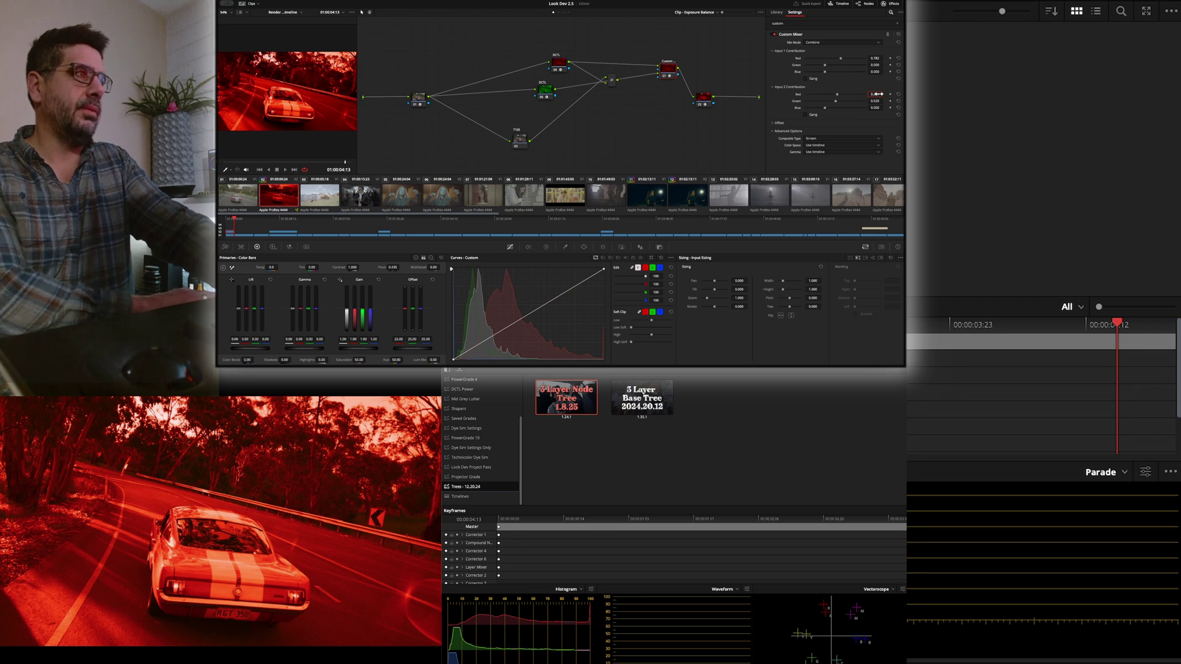
pyautogui.press('Return')
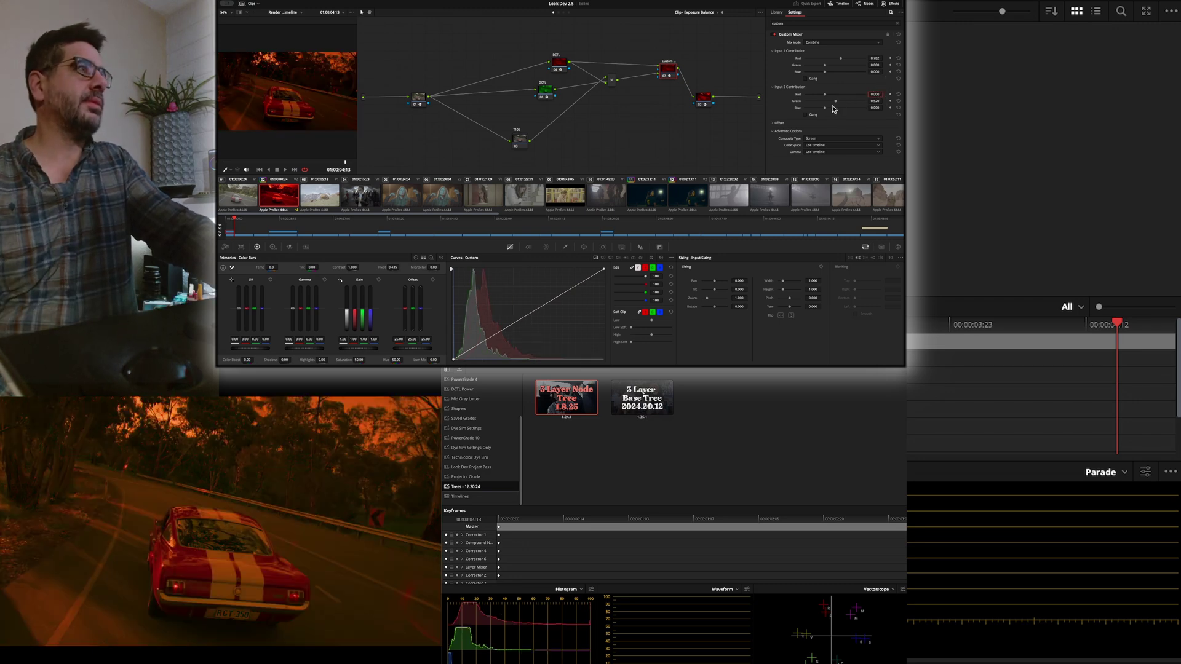
pyautogui.moveTo(836, 105); pyautogui.dragTo(839, 106)
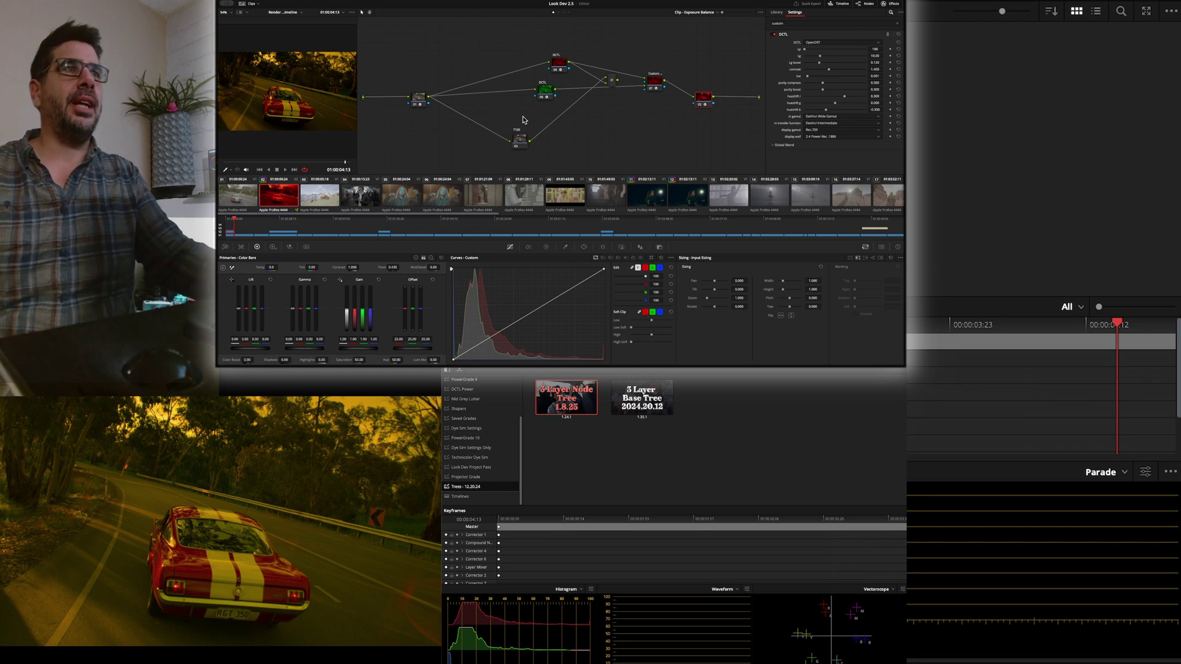
# Drop the red DCTL node's Preserve Luminance to 0.410, then select the green DCTL node
pyautogui.click(561, 64)
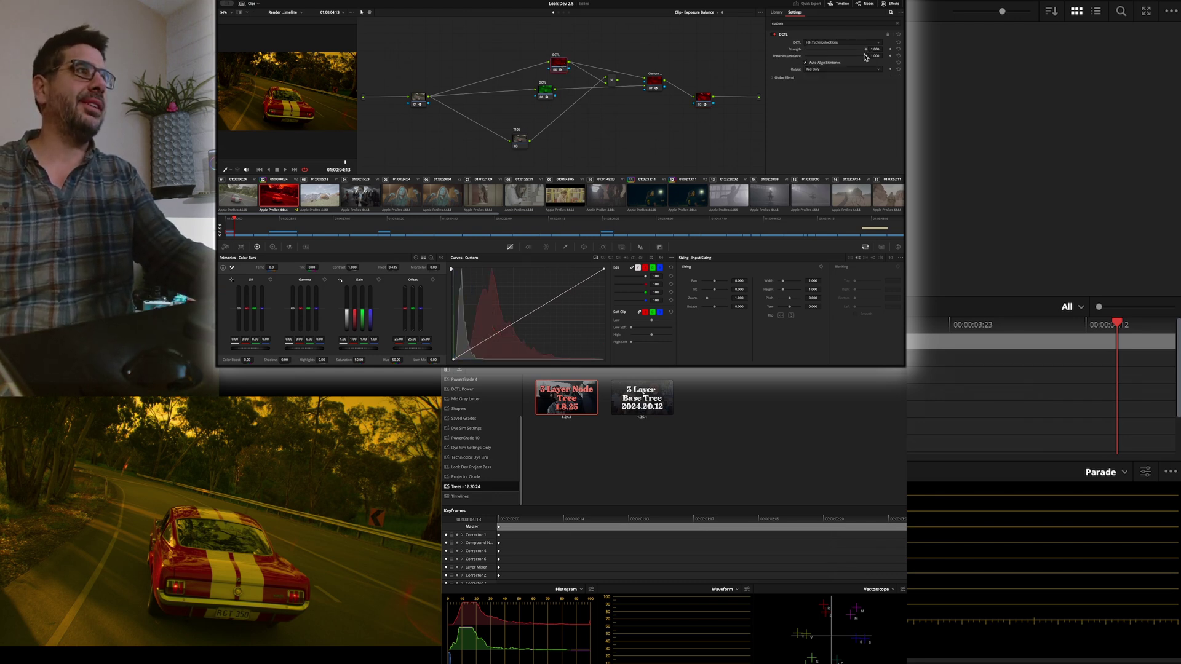
pyautogui.moveTo(866, 59); pyautogui.dragTo(837, 56)
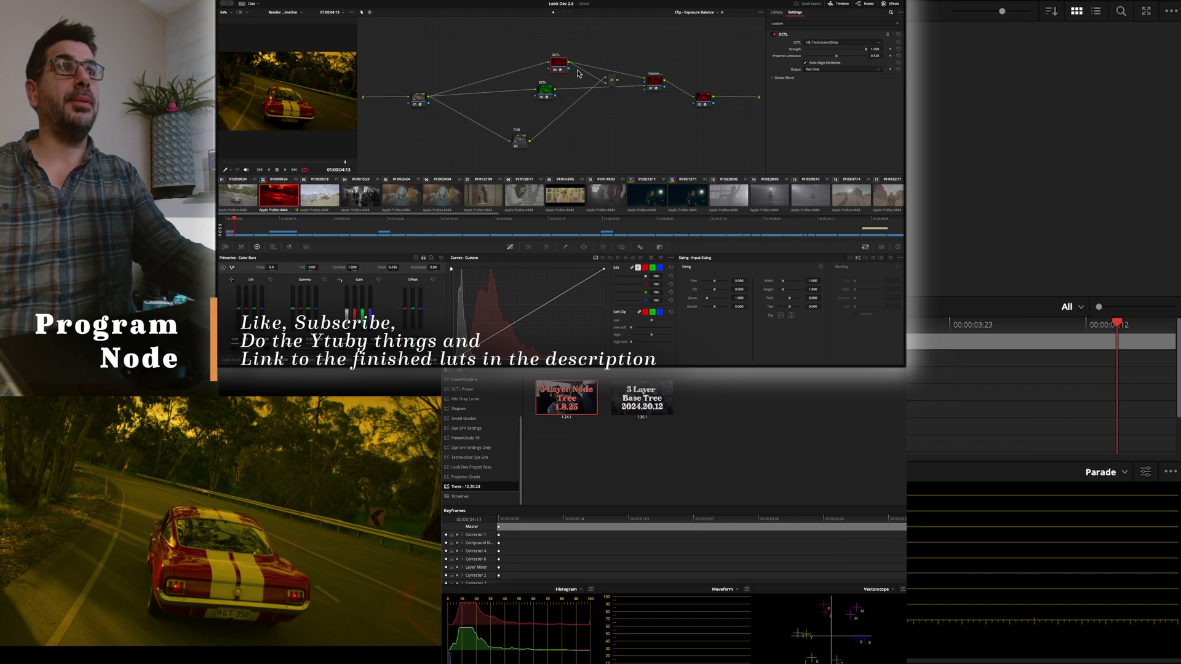
pyautogui.click(546, 90)
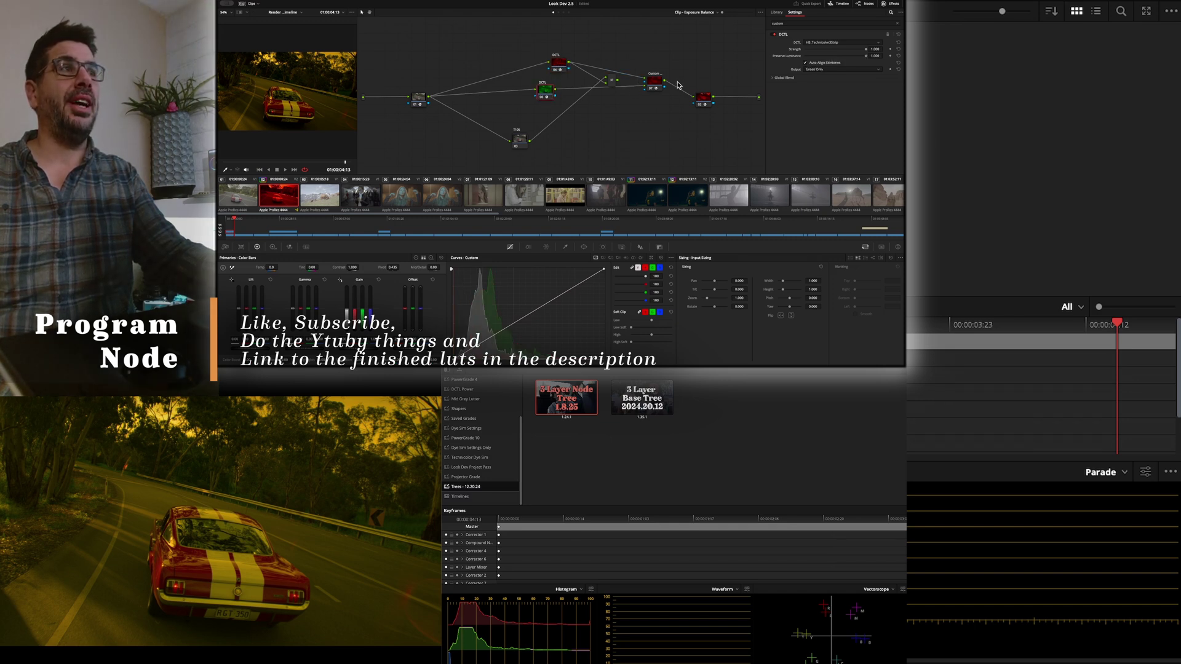